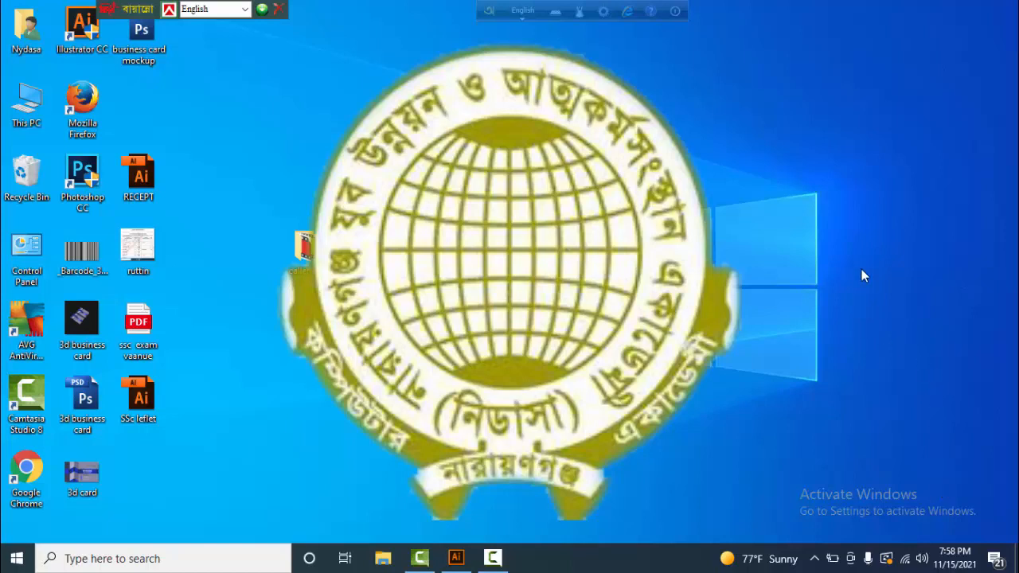
Switch to Illustrator and create a new A4 document of 210 x 297 mm.
left_click(455, 558)
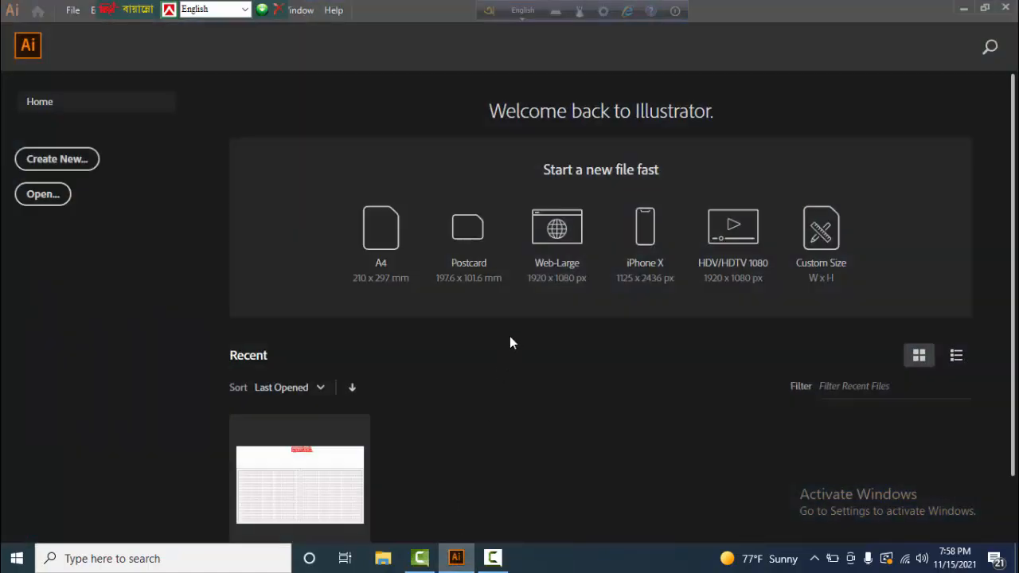
left_click(390, 239)
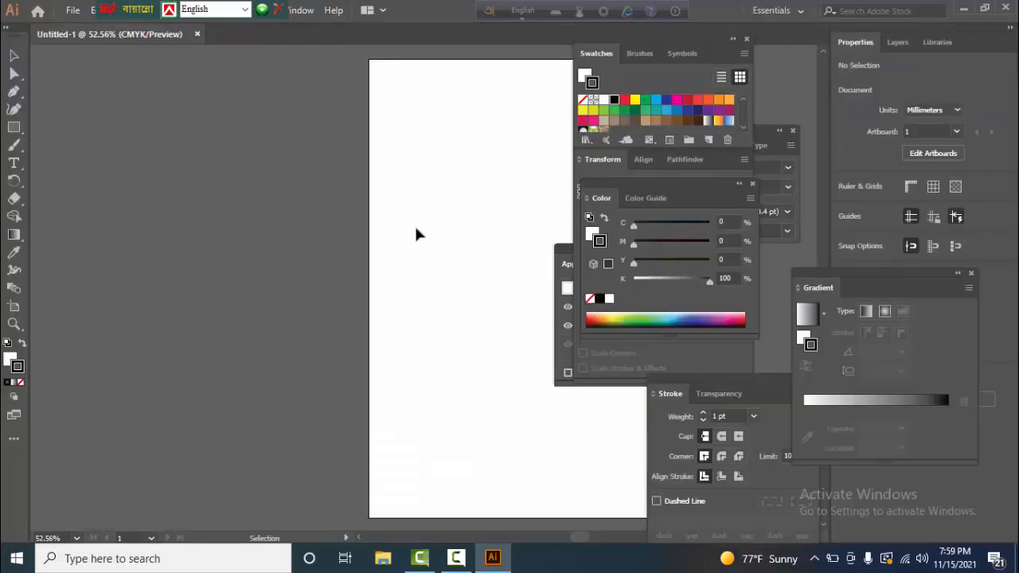
key("space")
left_click_drag(438, 257, 274, 262)
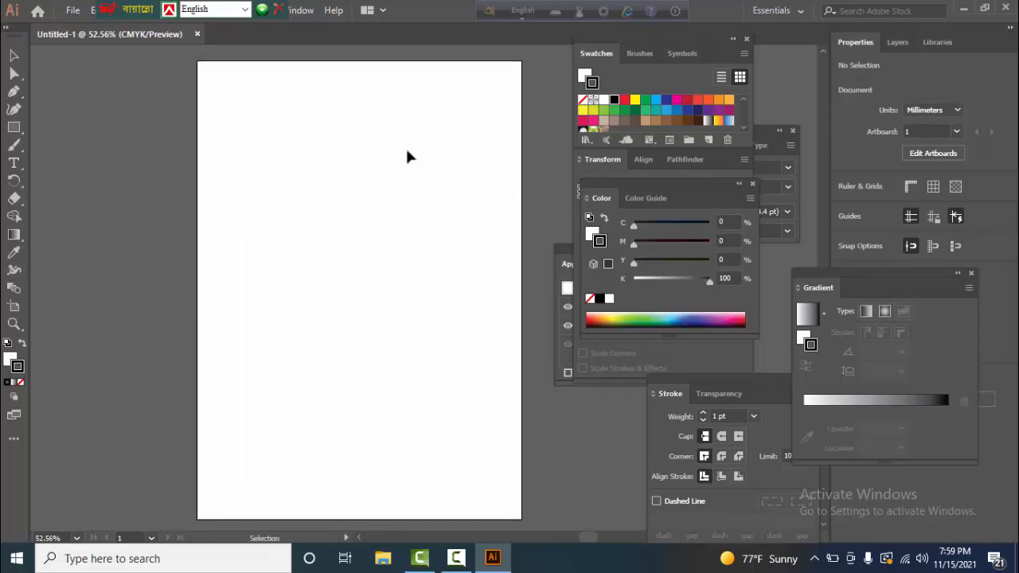
Swap the fill and stroke colours to get a black fill, and add the text "NYDASA" on the upper part of the artboard.
left_click(14, 163)
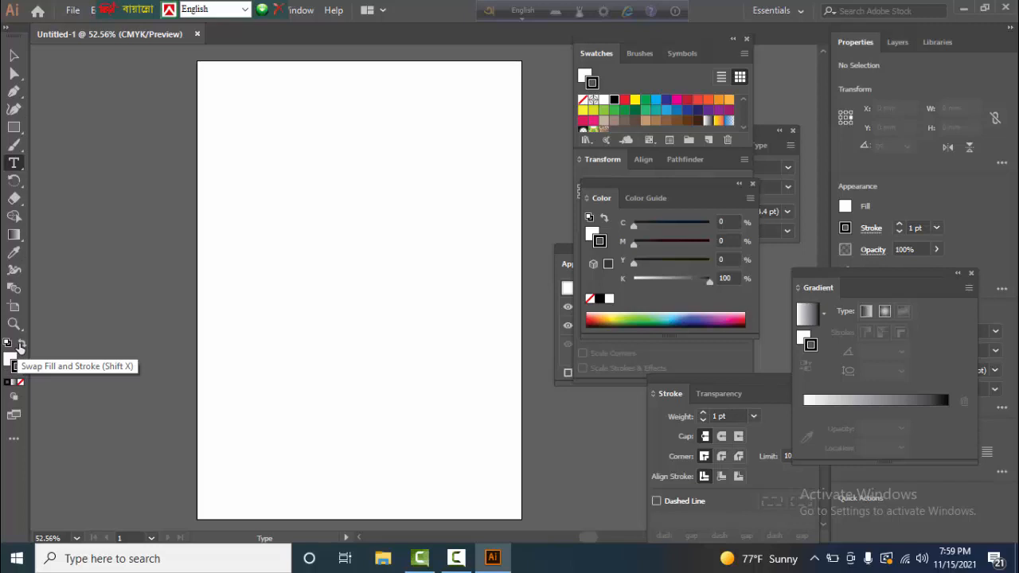
left_click(22, 343)
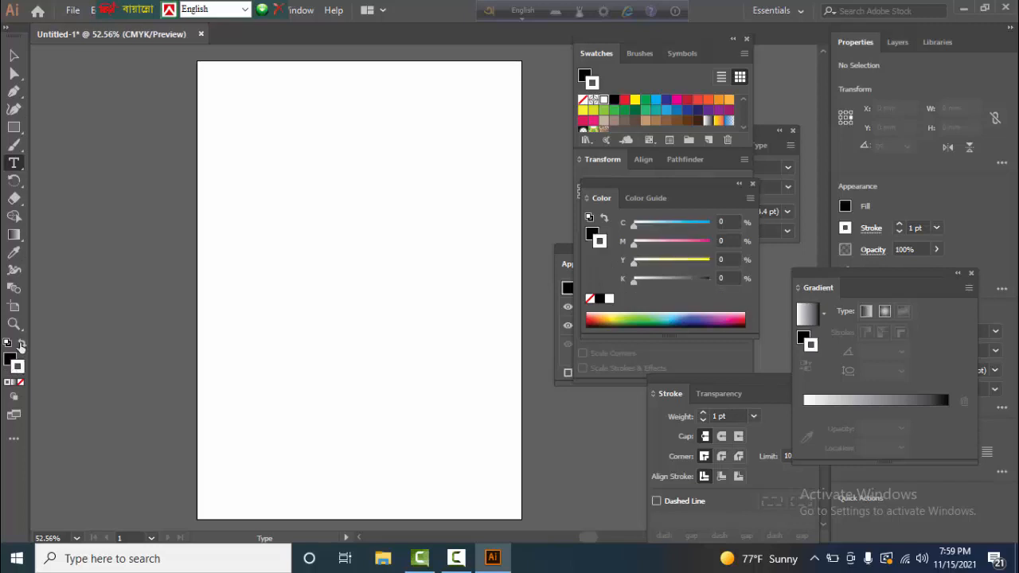
left_click(271, 205)
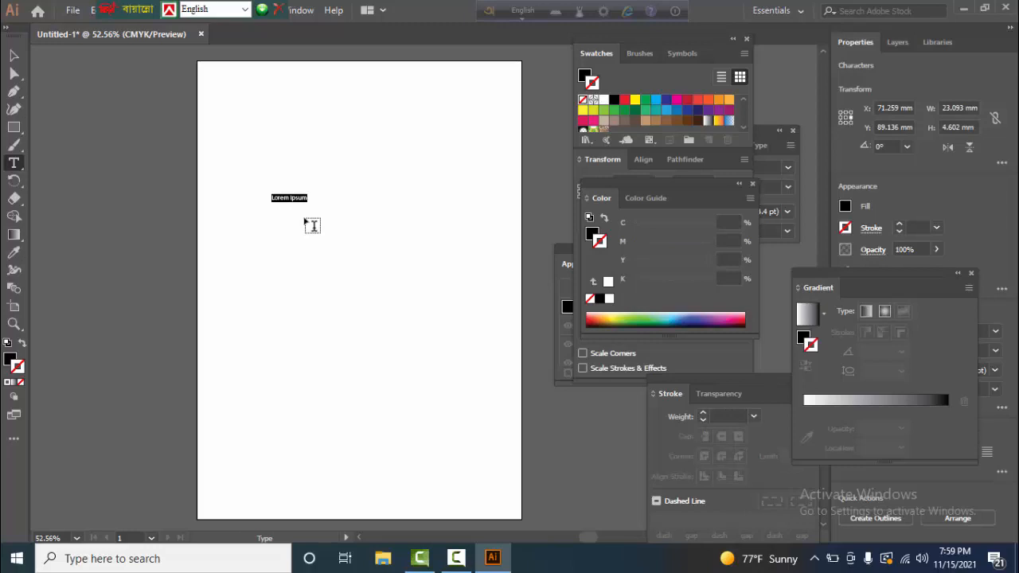
type("NYDASA")
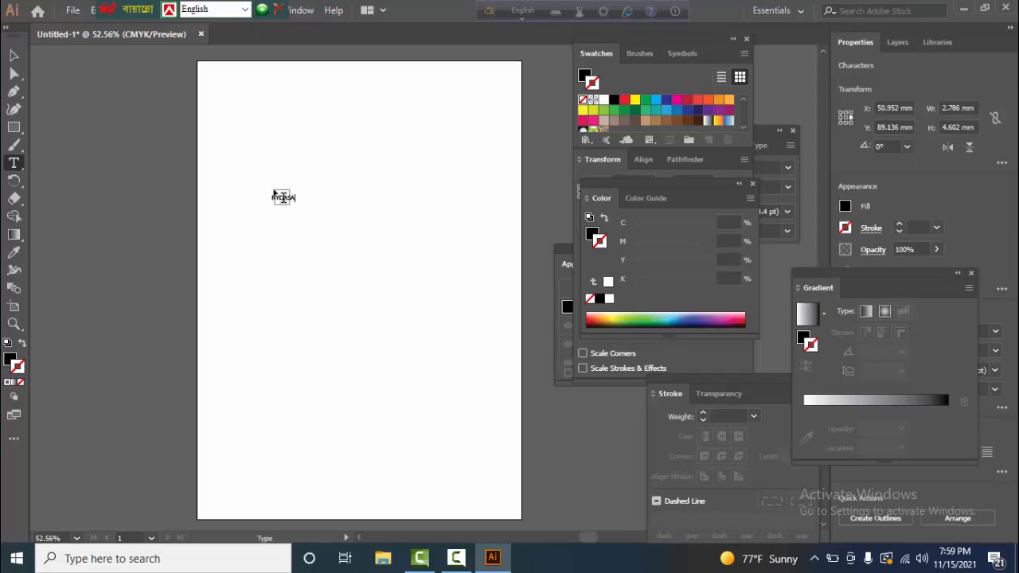
Enlarge the whole NYDASA text to 118 pt.
key("ctrl+a")
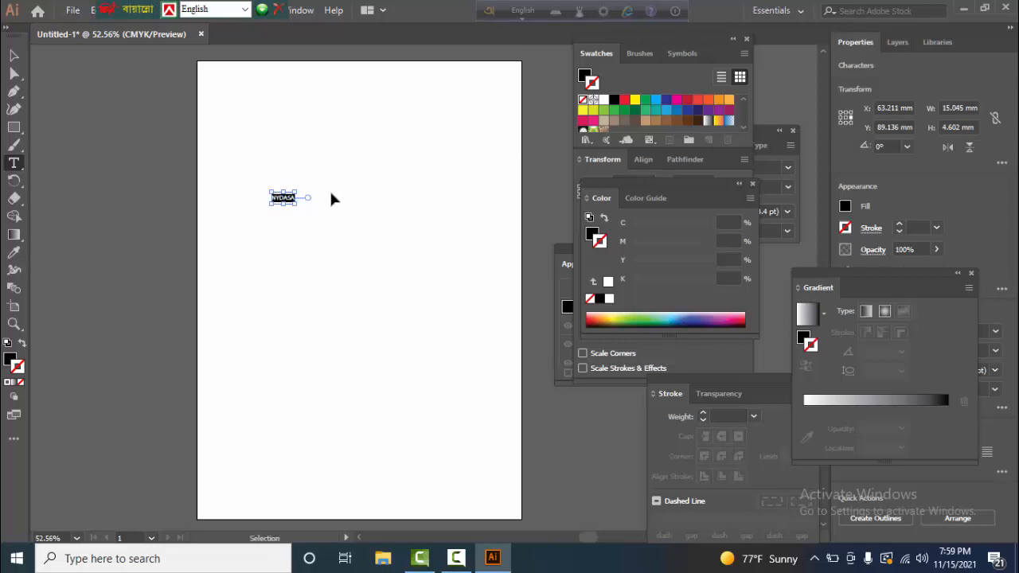
key("ctrl+shift+period")
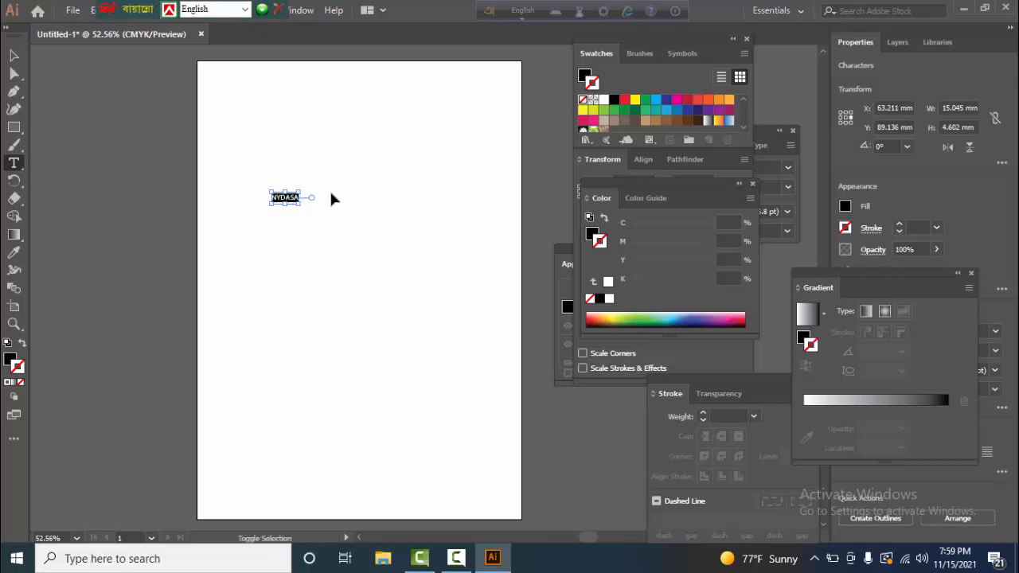
key("ctrl+shift+period")
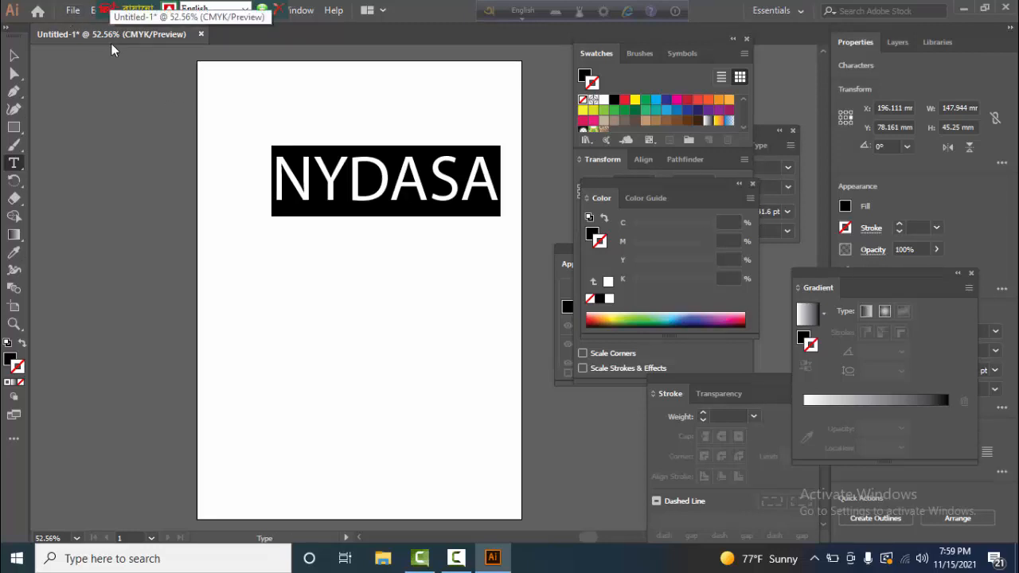
Change the NYDASA text's font to Poplar Std Black and stretch it horizontally from its centre to about 168 mm wide.
key("ctrl+t")
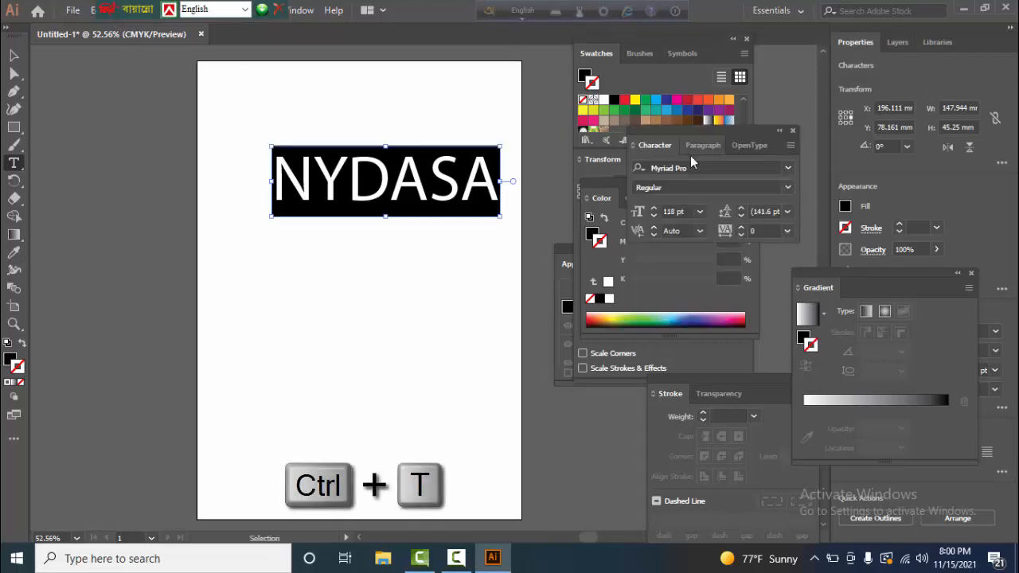
left_click(789, 169)
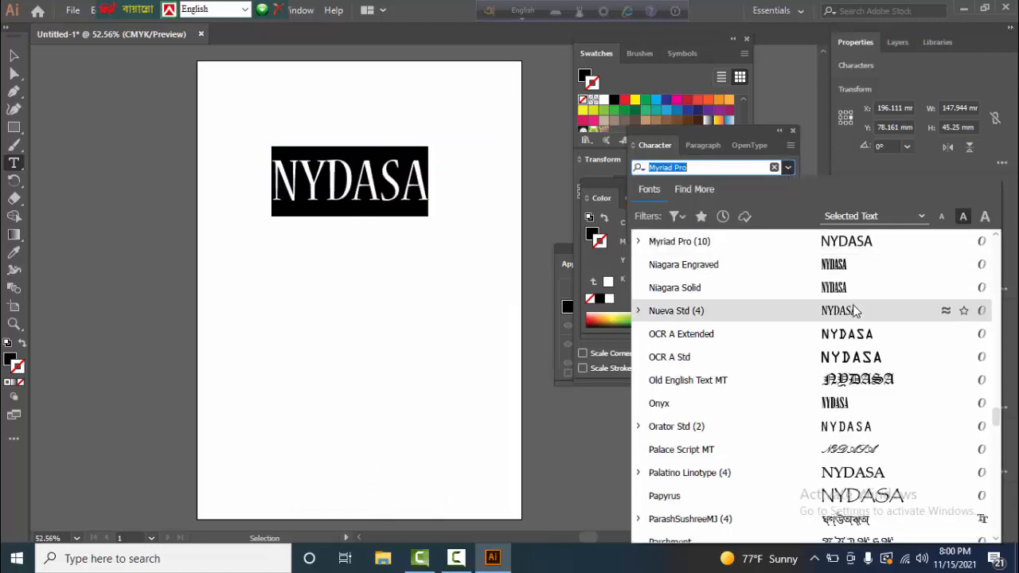
scroll(854, 311, "down", 3)
scroll(857, 329, "down", 2)
left_click(860, 331)
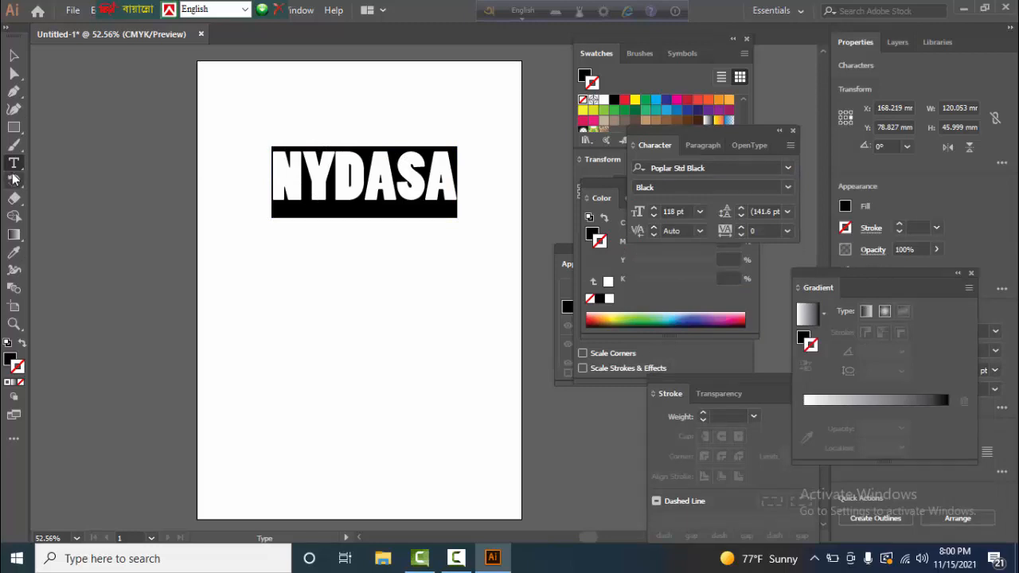
left_click(13, 55)
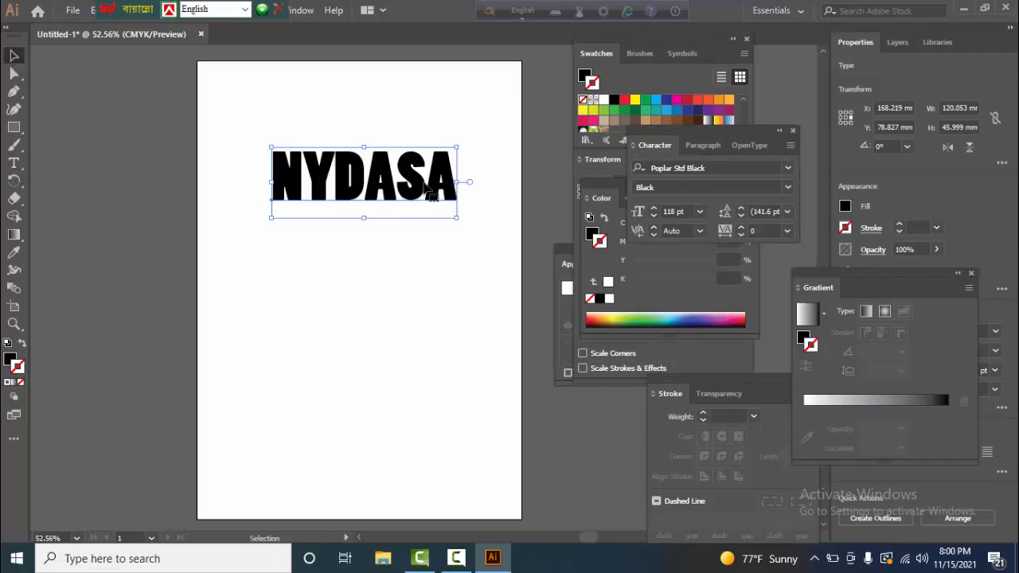
left_click_drag(459, 181, 495, 182)
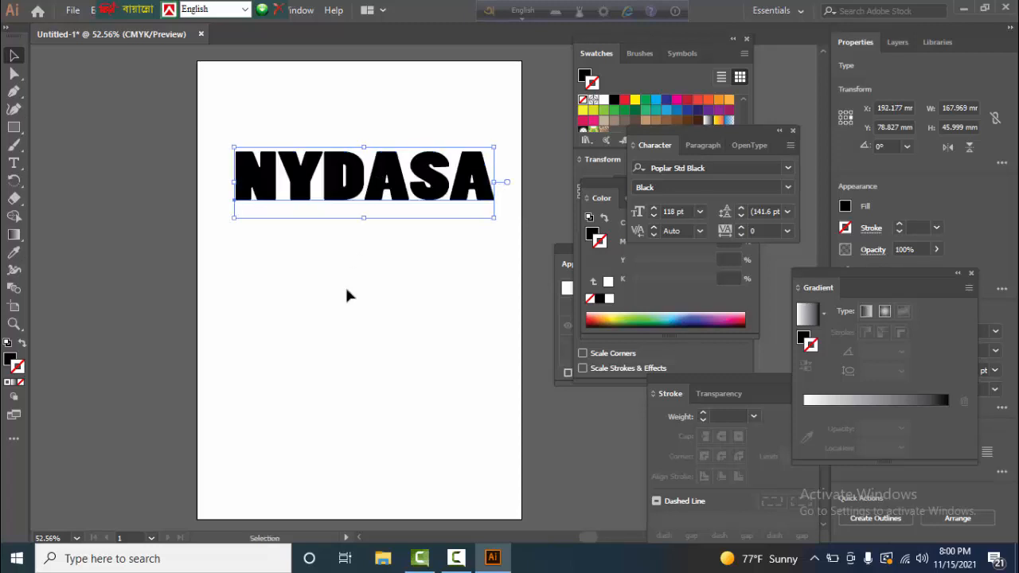
Paste a copy of the text directly behind the original and give it no fill and a white 6 pt stroke.
key("ctrl+c")
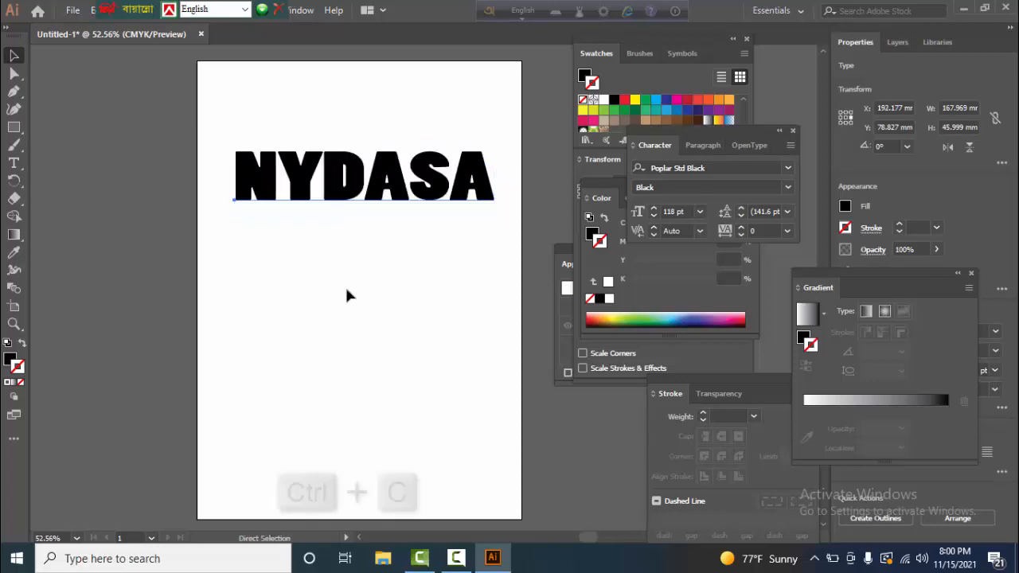
key("ctrl+b")
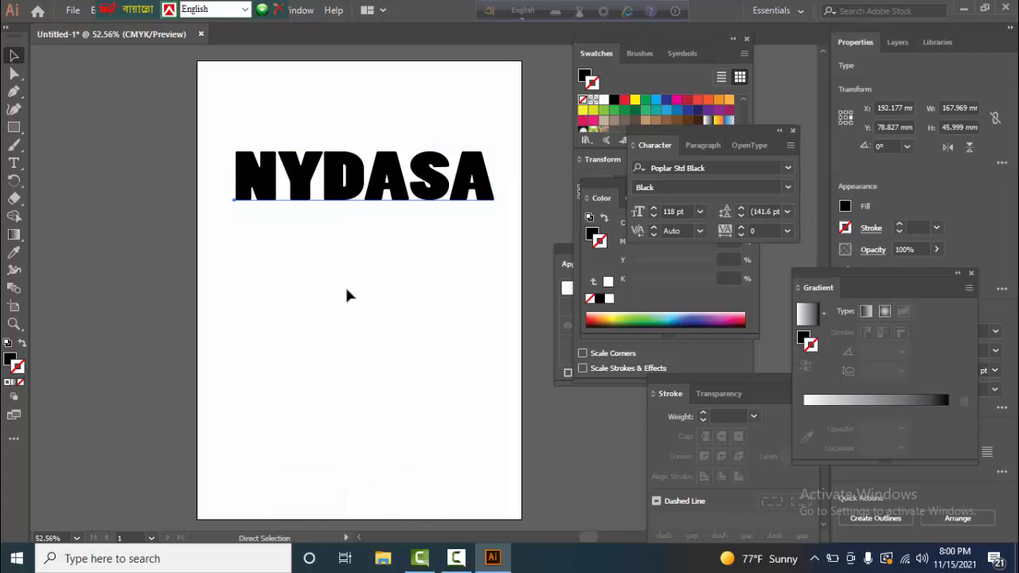
key("v")
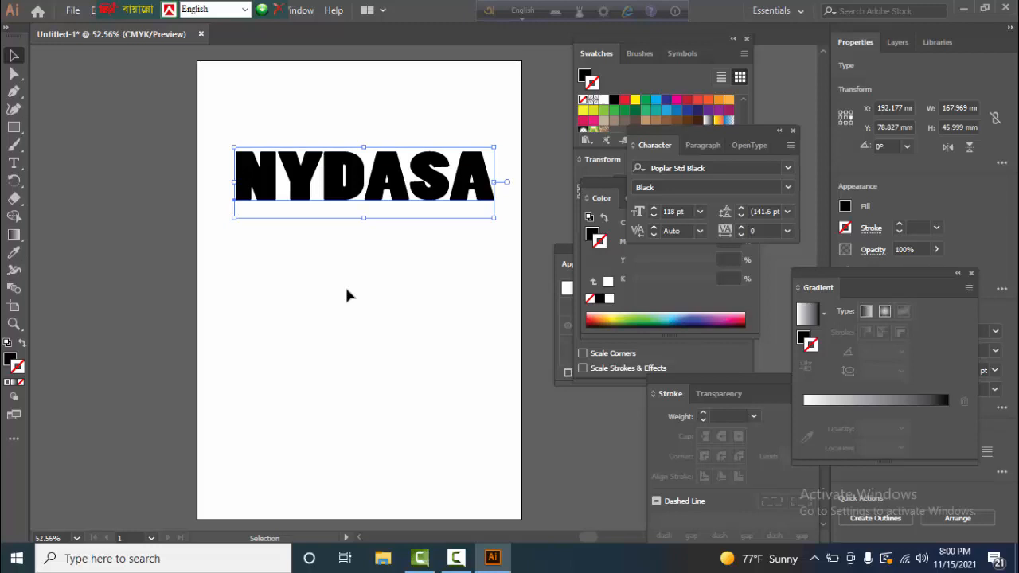
left_click(15, 362)
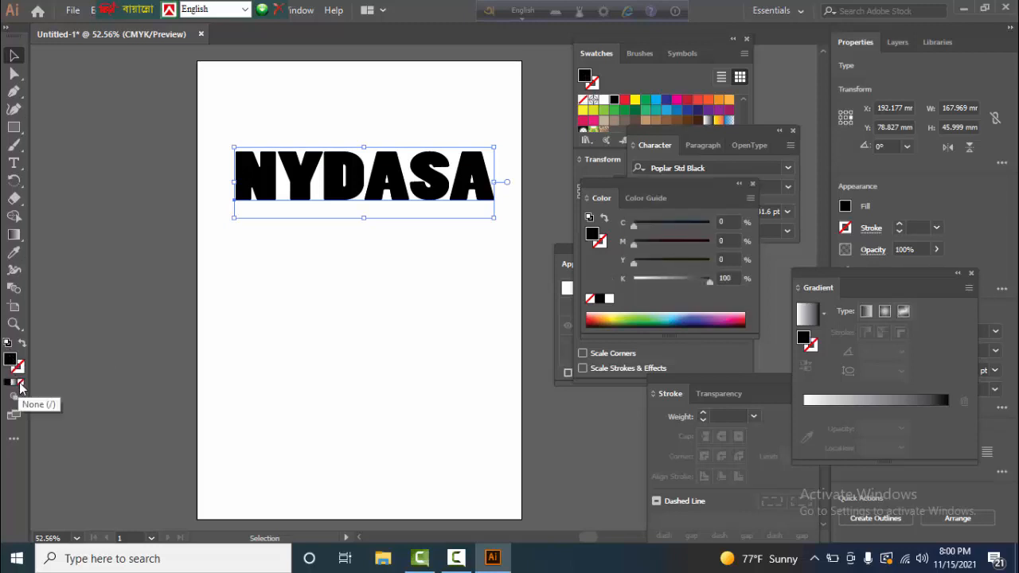
left_click(20, 384)
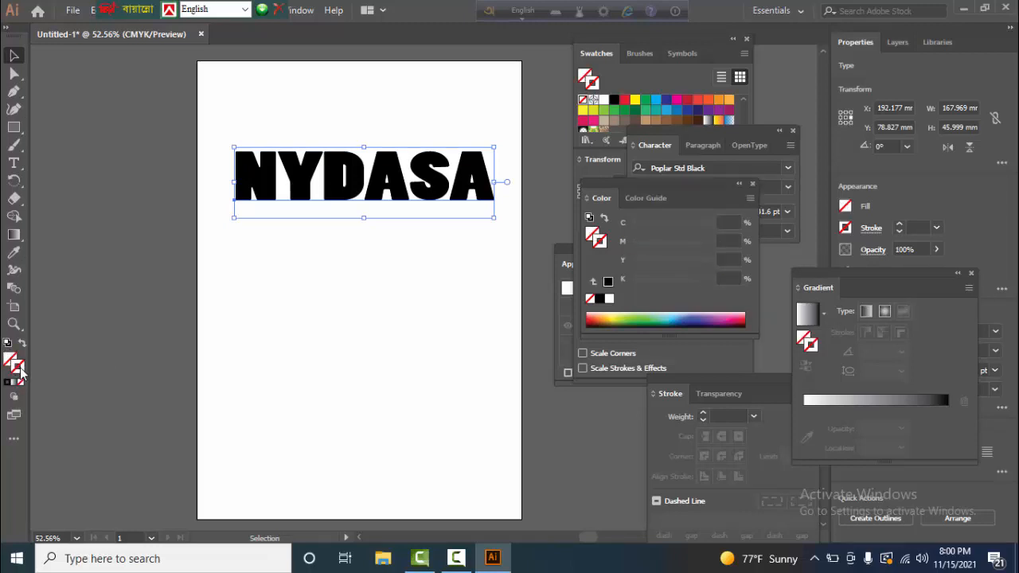
left_click(603, 100)
left_click(603, 100)
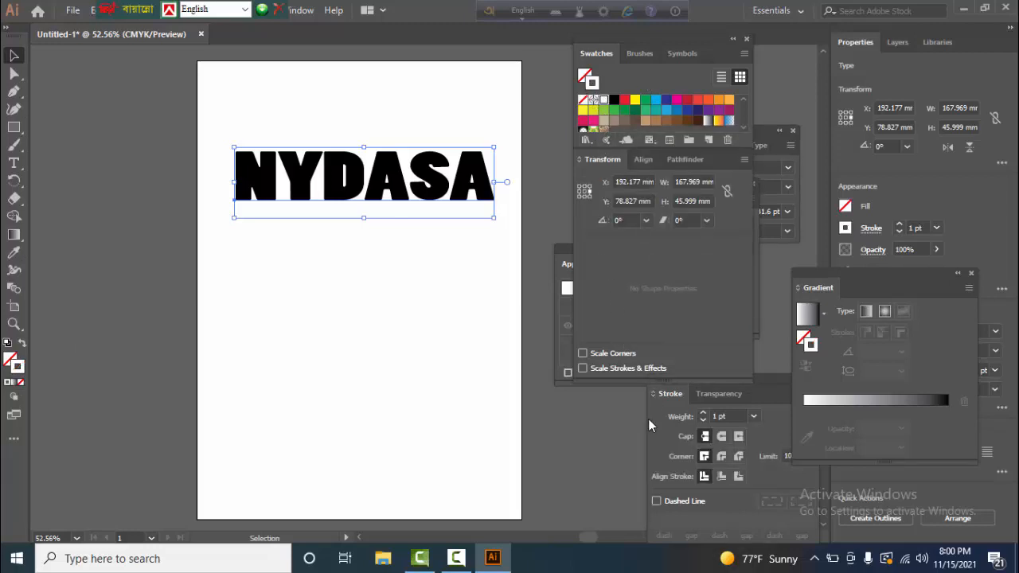
left_click(753, 418)
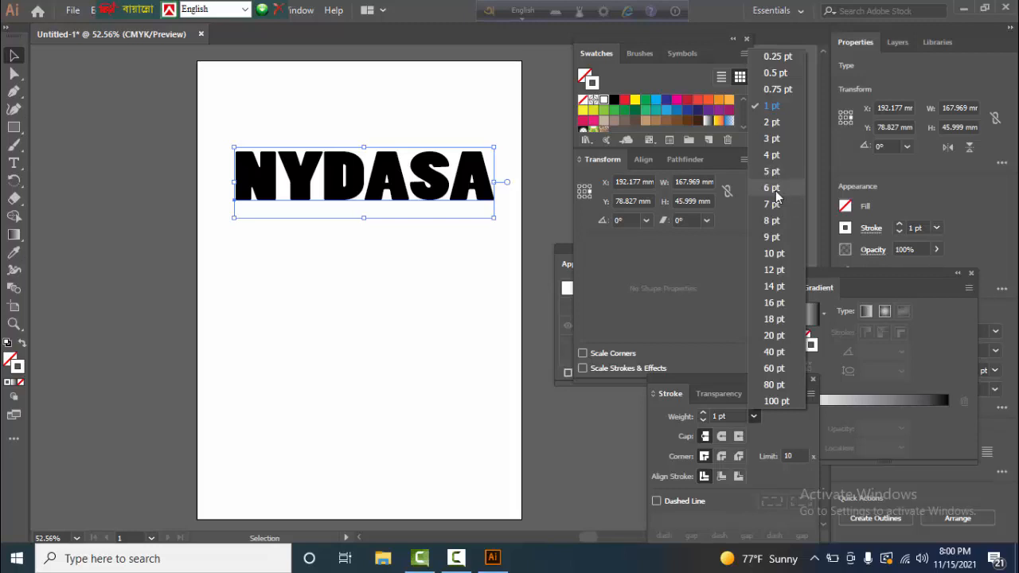
left_click(776, 193)
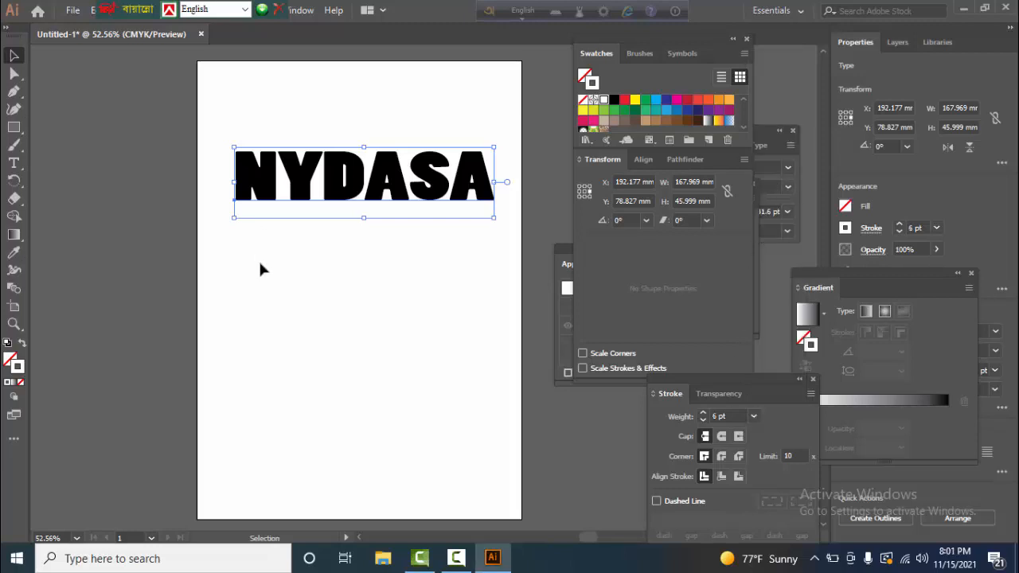
Paste a copy of the white-outlined text directly behind it and give the copy a black 18 pt stroke.
key("ctrl+c")
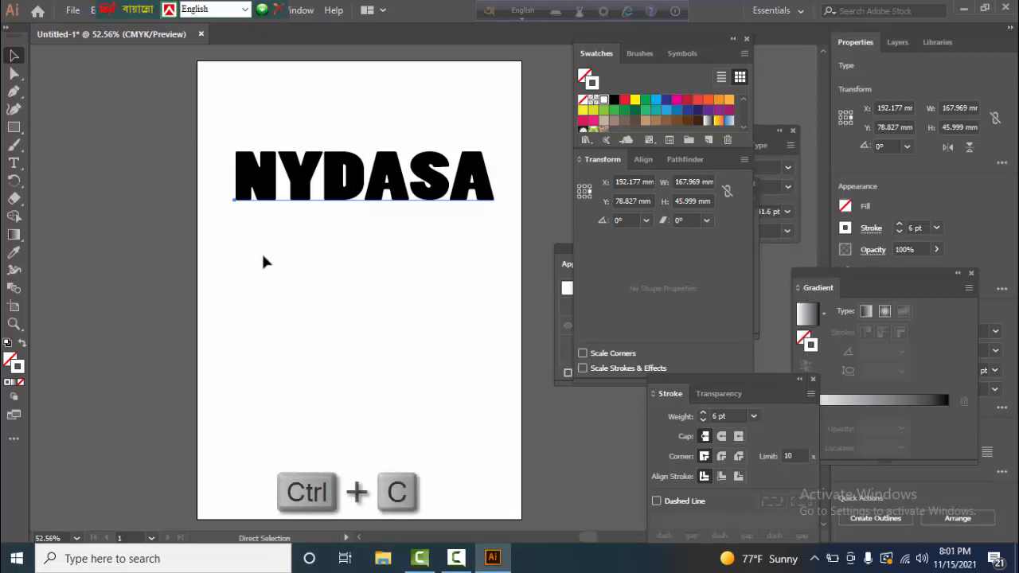
key("ctrl+b")
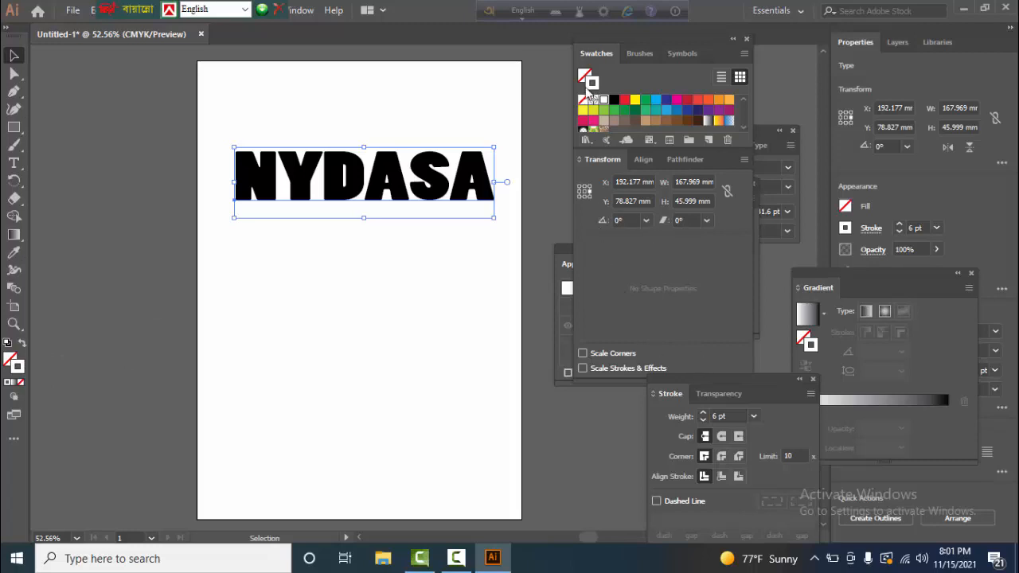
left_click(614, 103)
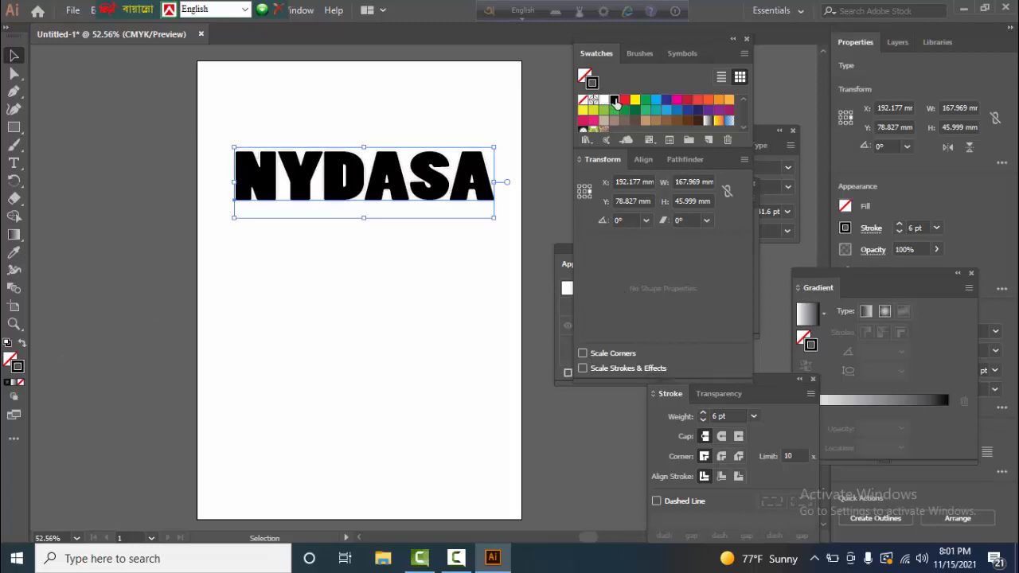
left_click(753, 415)
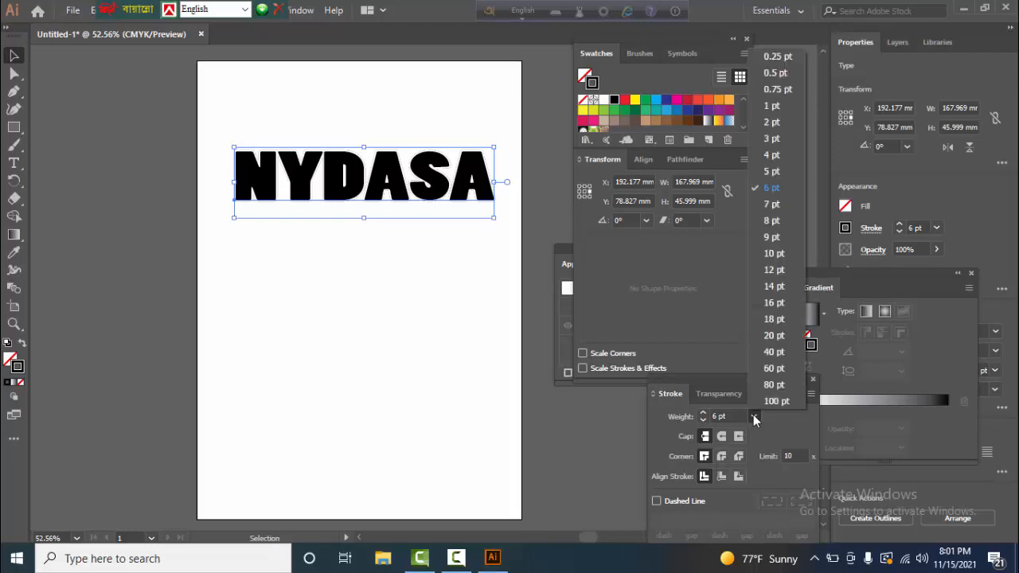
left_click(768, 271)
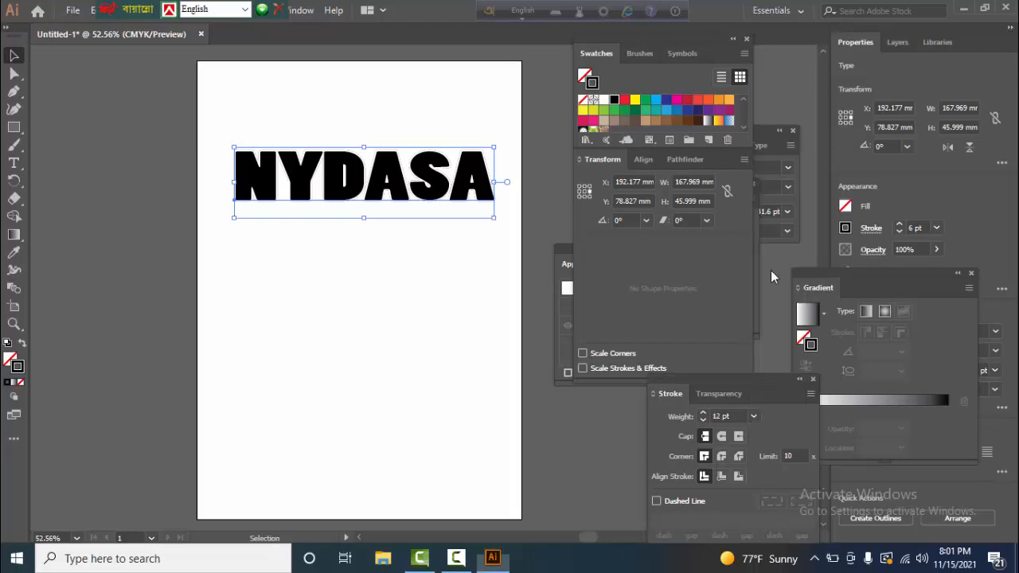
left_click(753, 416)
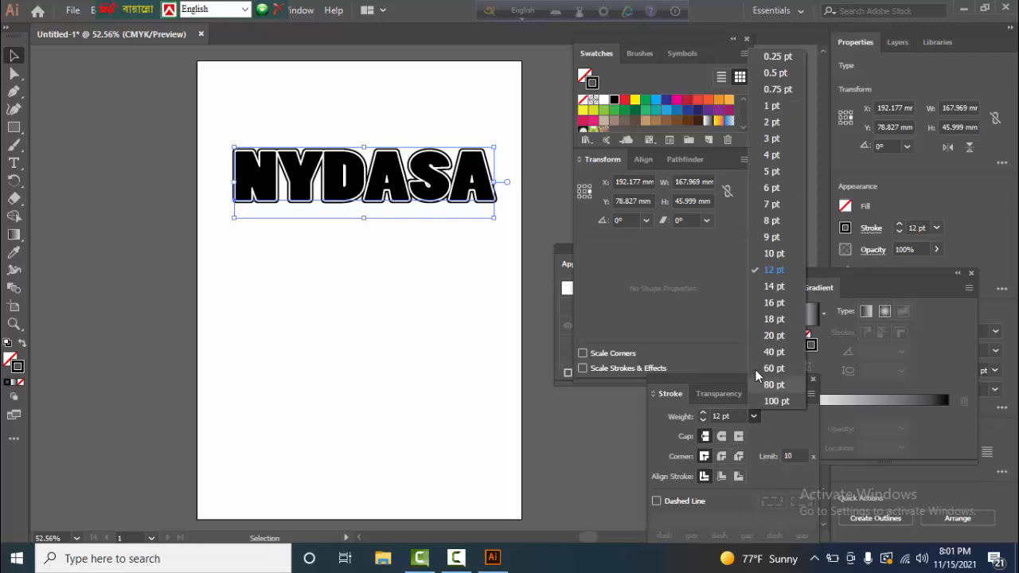
left_click(774, 303)
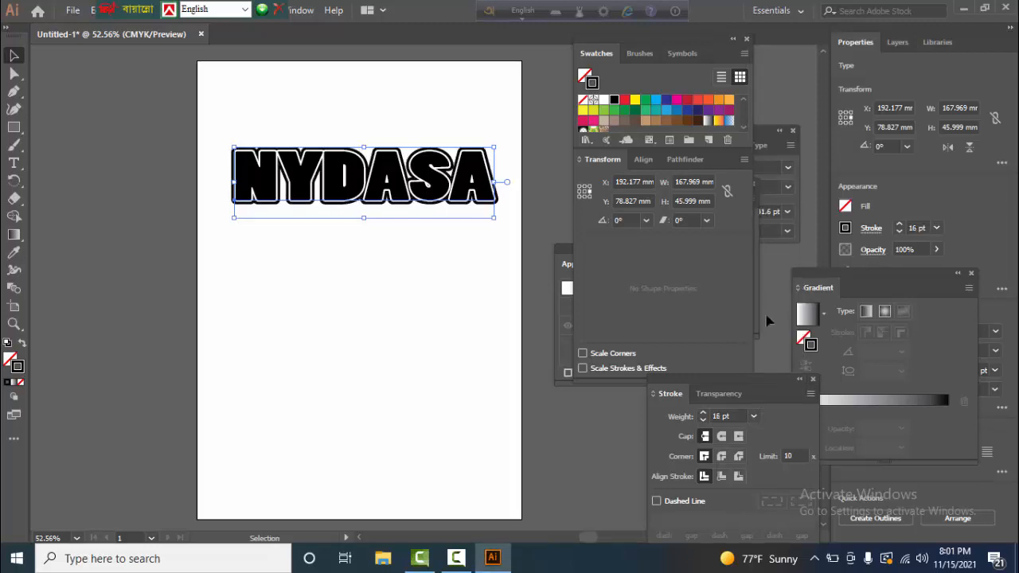
left_click(753, 416)
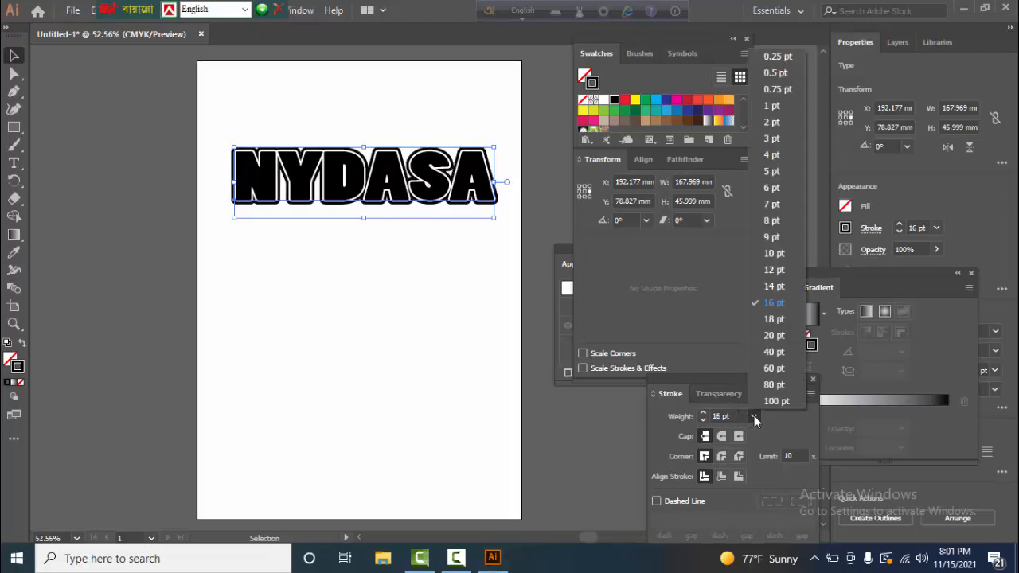
left_click(774, 318)
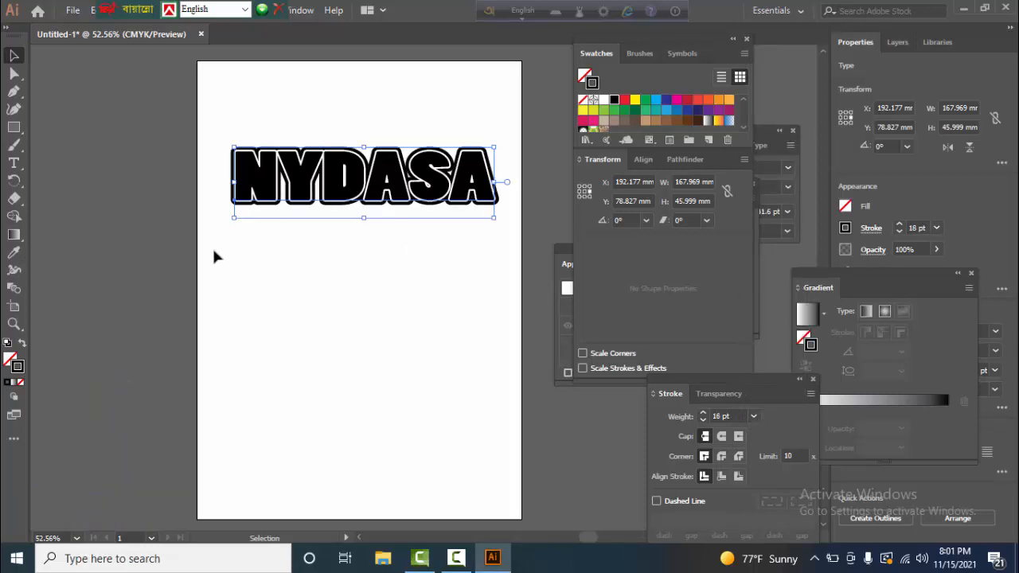
Hide the front black-filled NYDASA text.
left_click(292, 268)
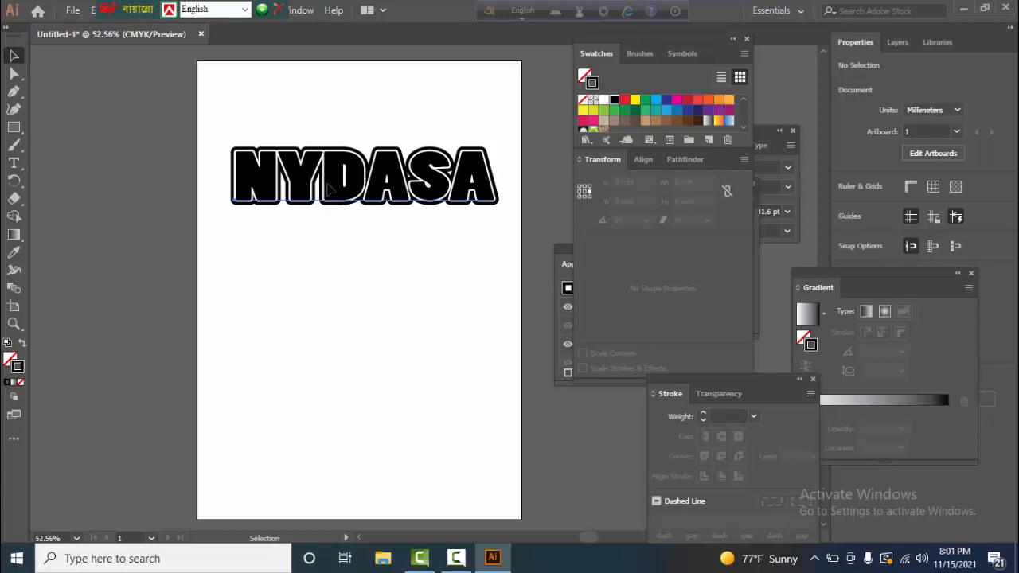
left_click(328, 188)
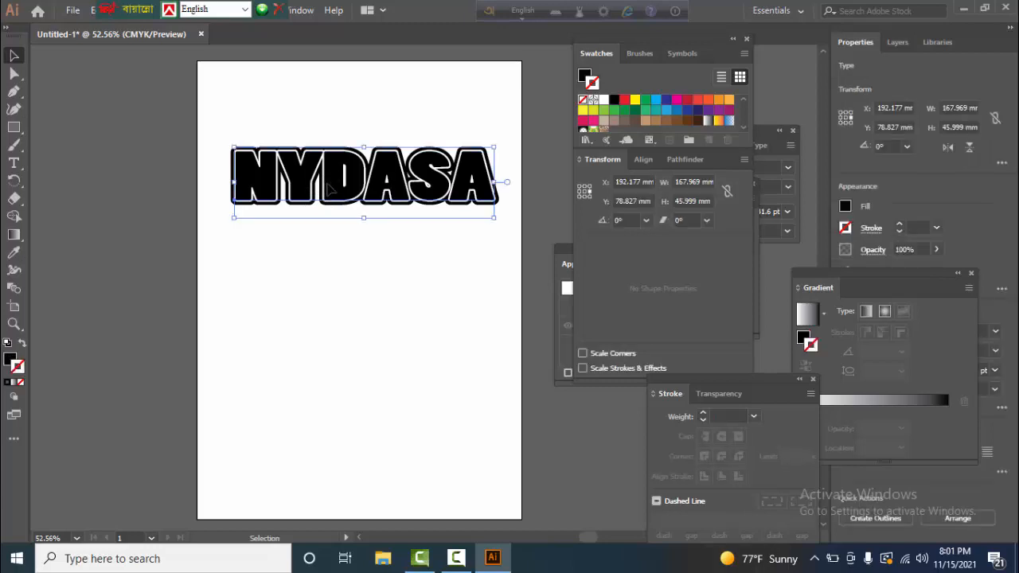
key("ctrl+3")
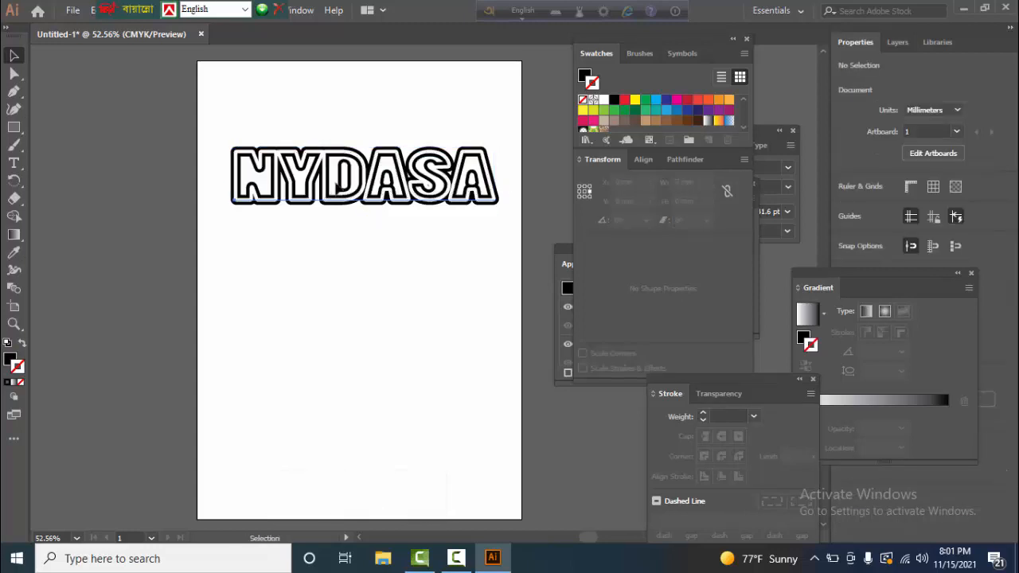
Set the white-outlined copy's stroke weight to 9 pt, show all hidden text and deselect.
left_click(334, 188)
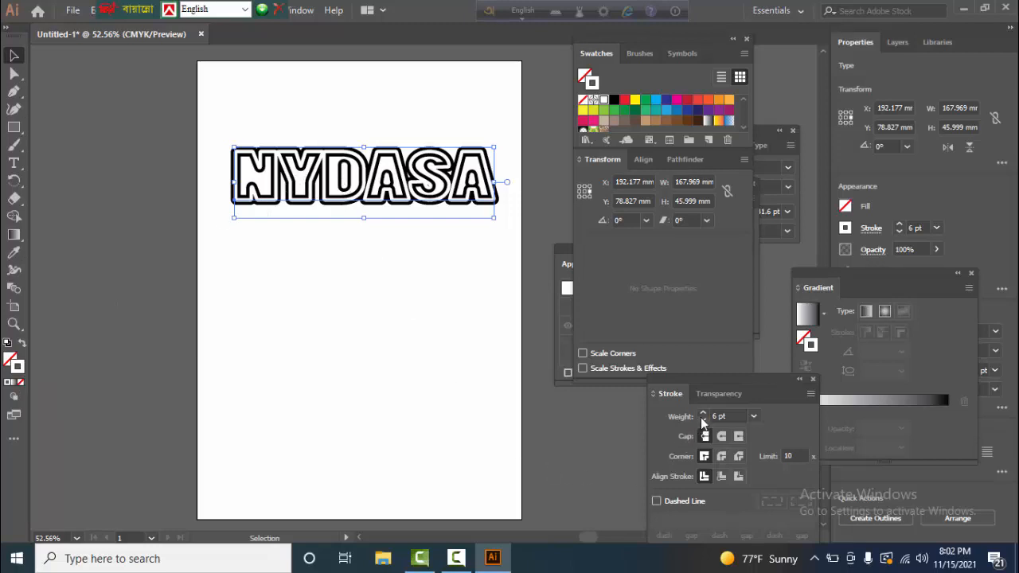
left_click(753, 415)
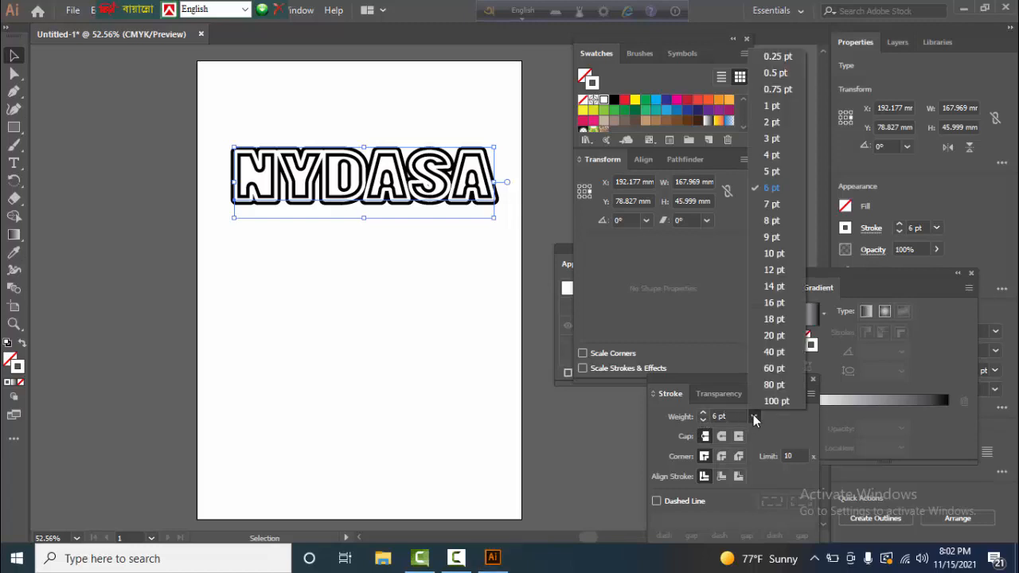
left_click(781, 237)
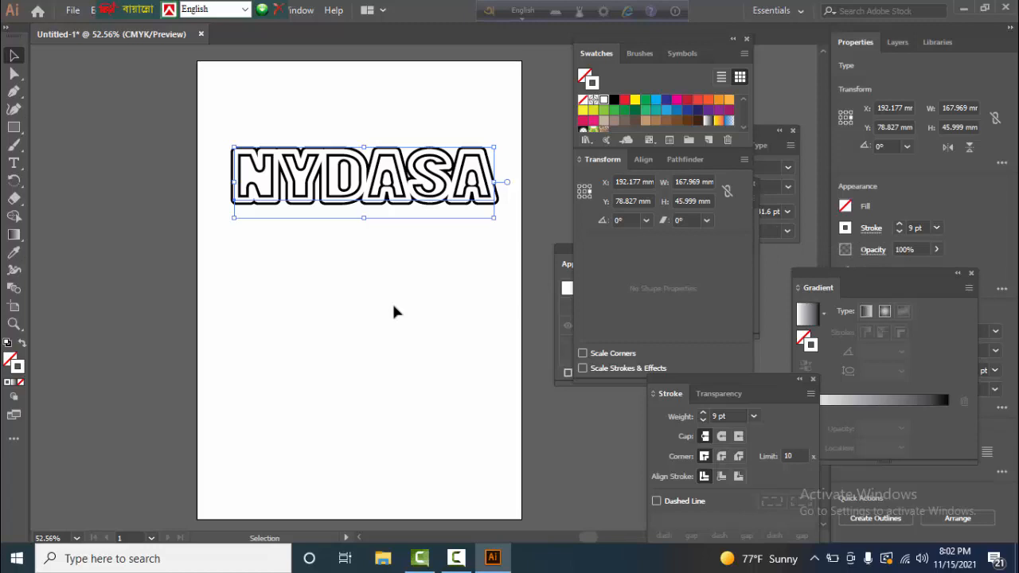
key("ctrl+alt+3")
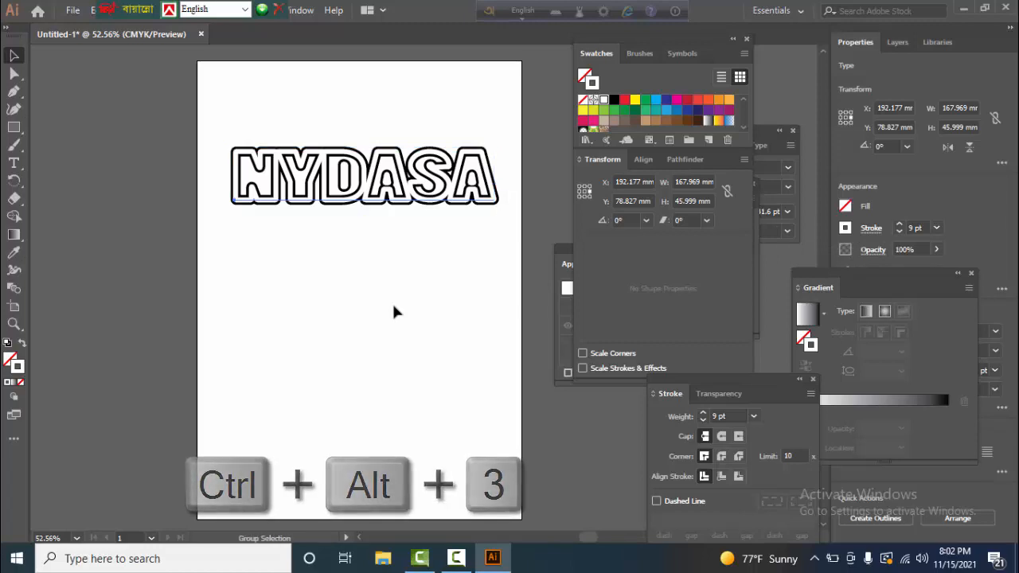
key("ctrl+alt+3")
left_click(393, 304)
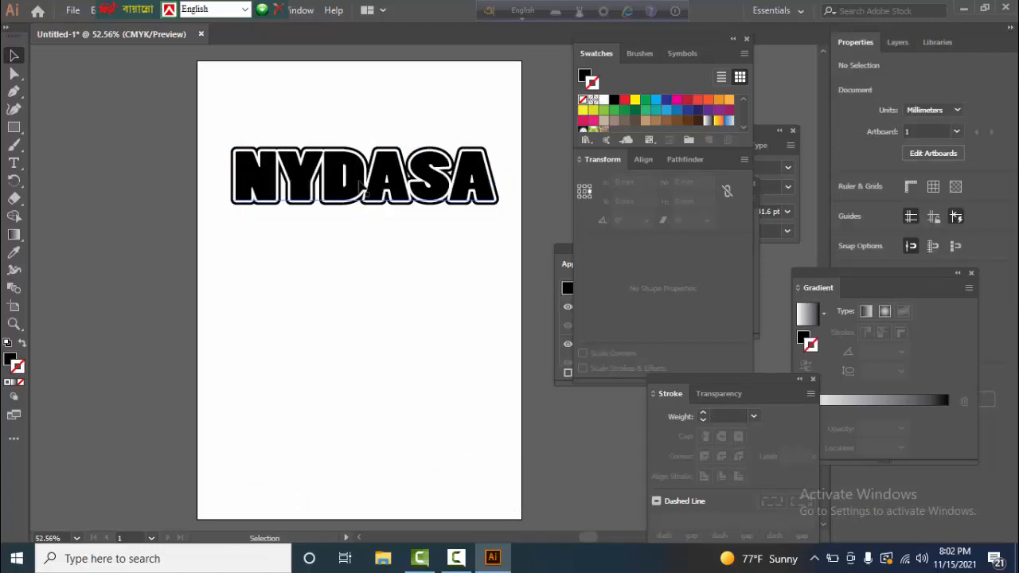
Hide the front black-filled NYDASA text and the white-outlined copy behind it.
left_click(359, 185)
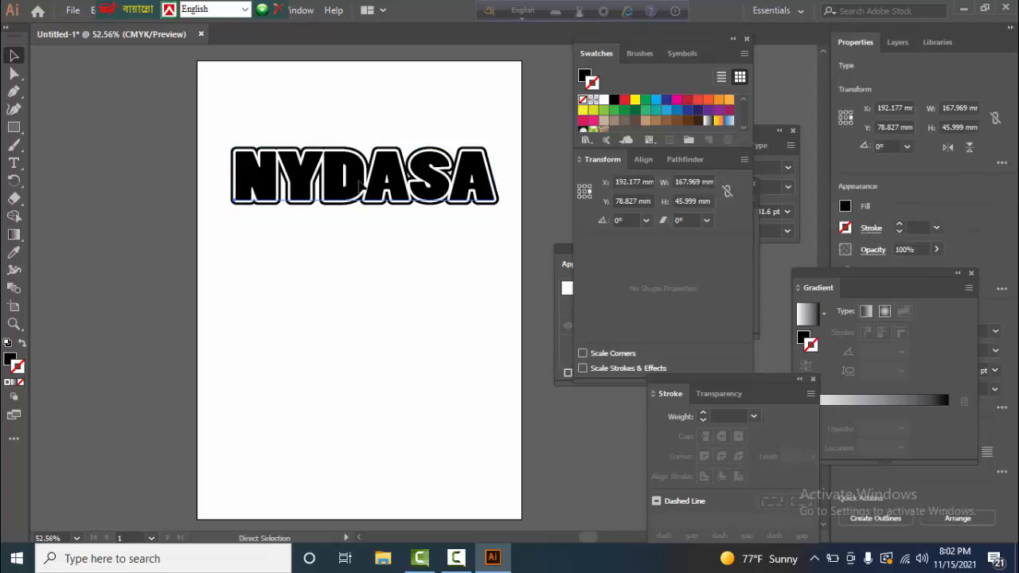
key("ctrl+3")
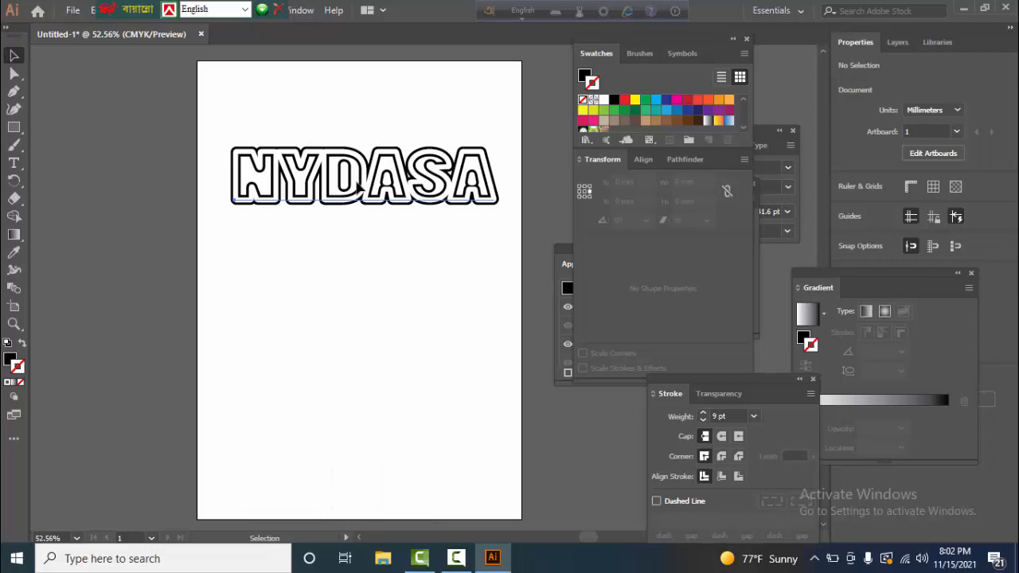
left_click(360, 184)
key("ctrl+3")
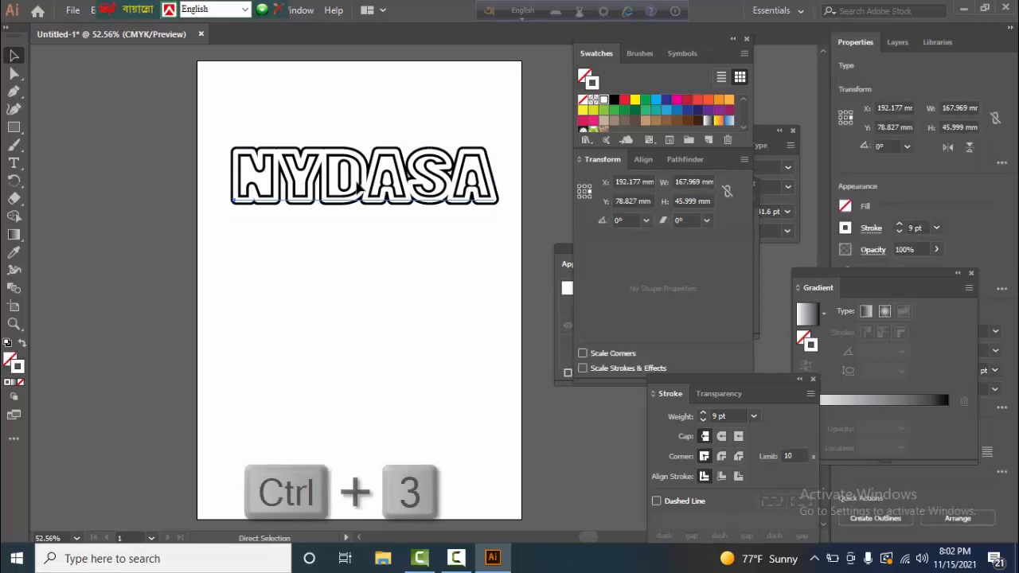
Set the rear black outline's stroke weight to 20 pt, show all hidden text and deselect.
left_click(359, 187)
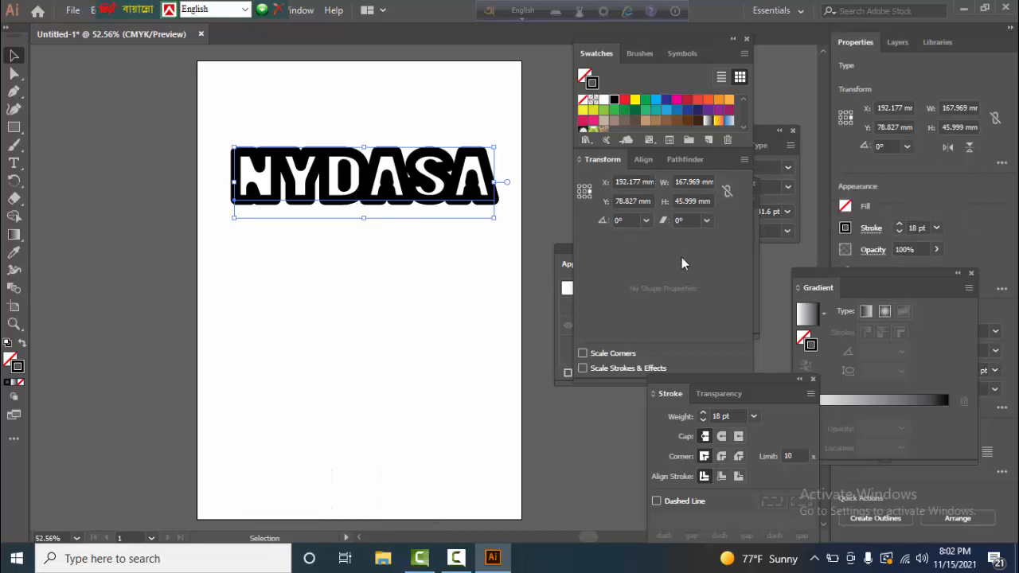
left_click(753, 416)
key("Escape")
left_click(769, 336)
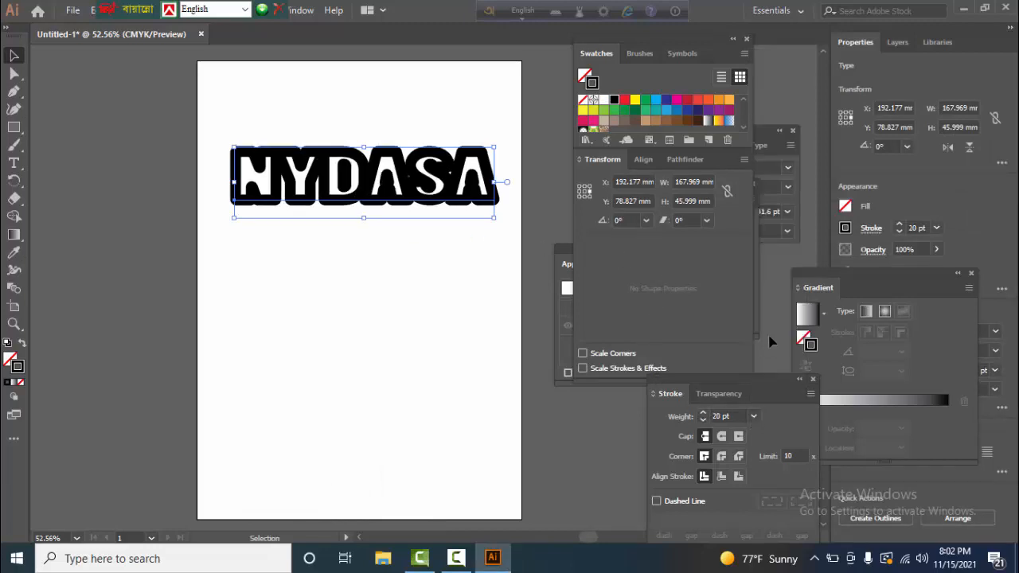
key("ctrl+alt+3")
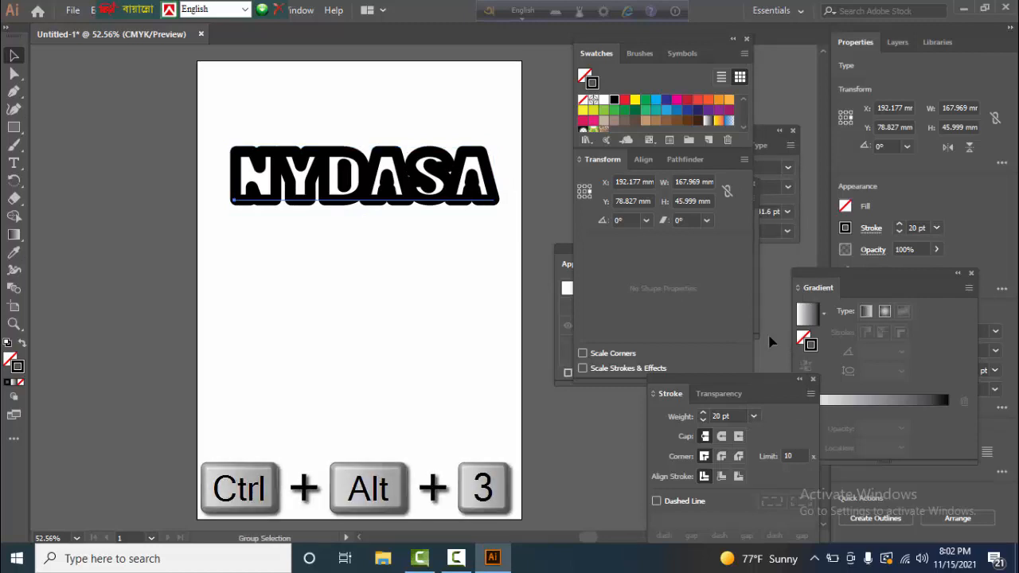
key("ctrl+alt+3")
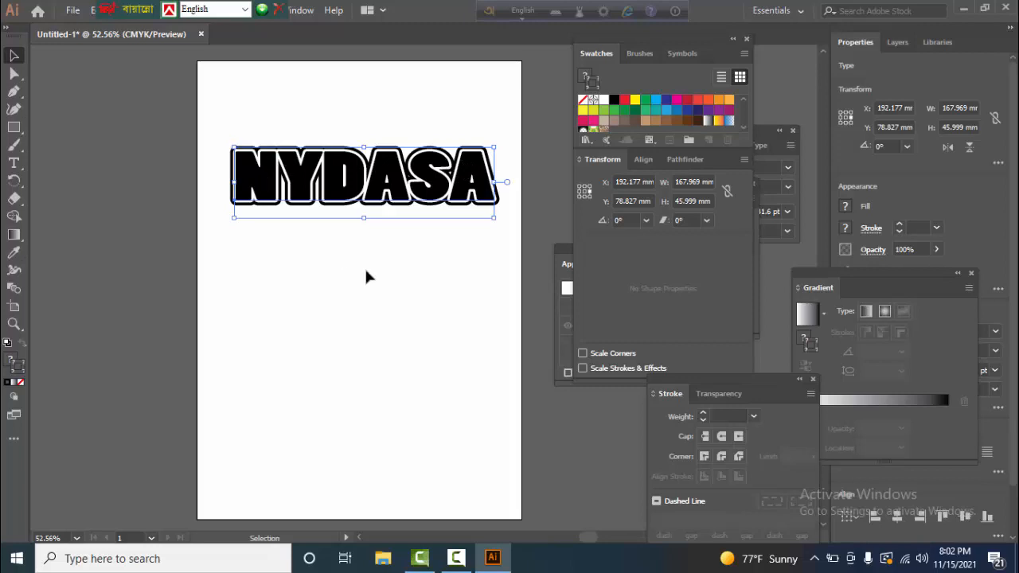
left_click(227, 232)
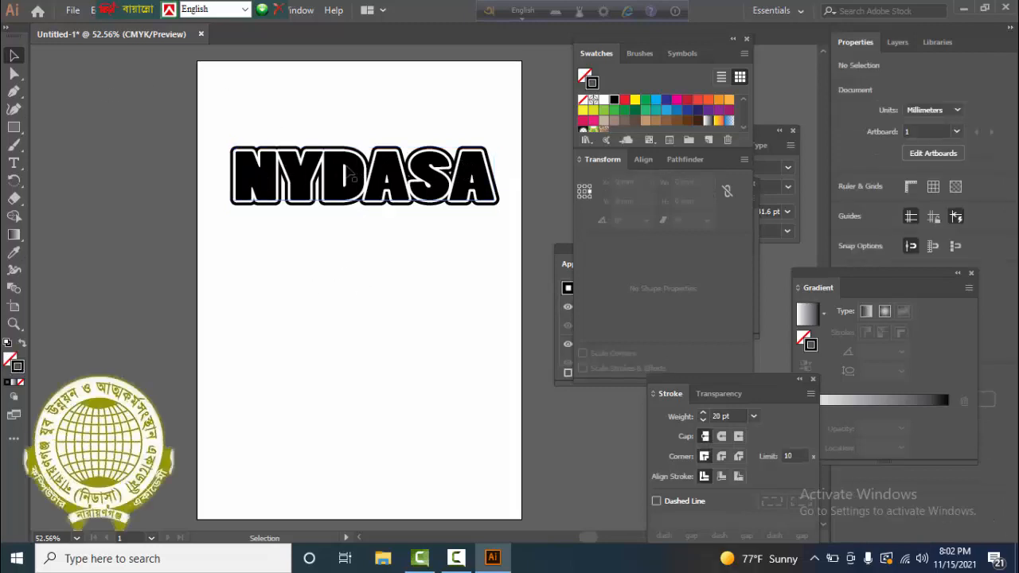
Hide the front black text and the 9 pt white-outlined copy to expose the rear black outline.
left_click(348, 167)
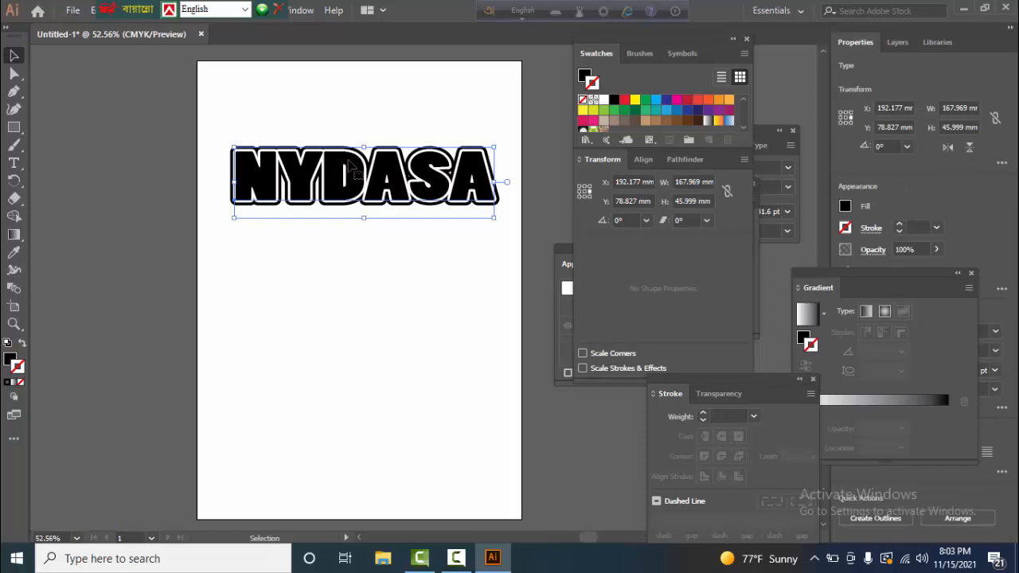
key("a")
key("ctrl+x")
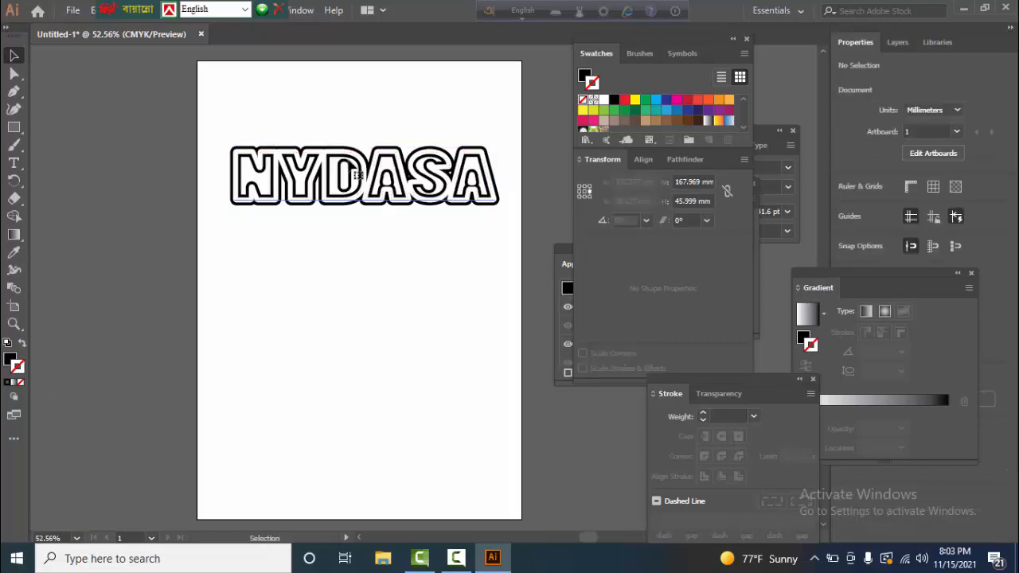
key("ctrl+b")
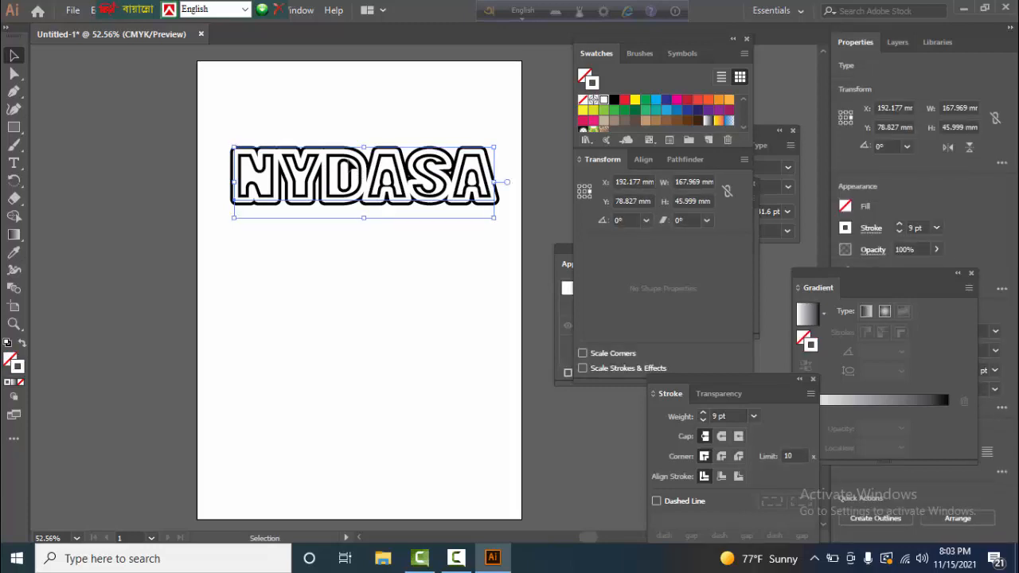
key("a")
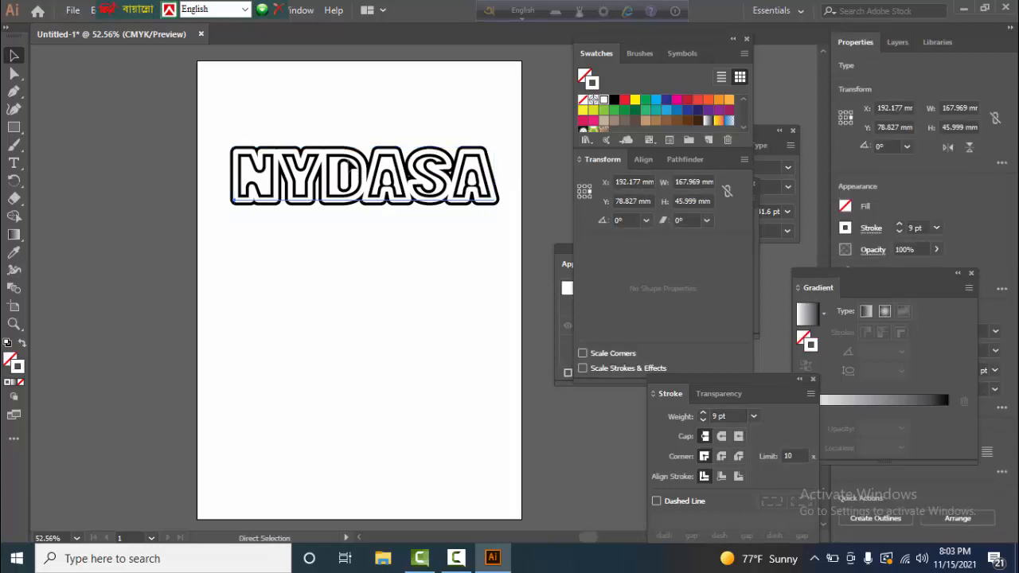
key("ctrl+x")
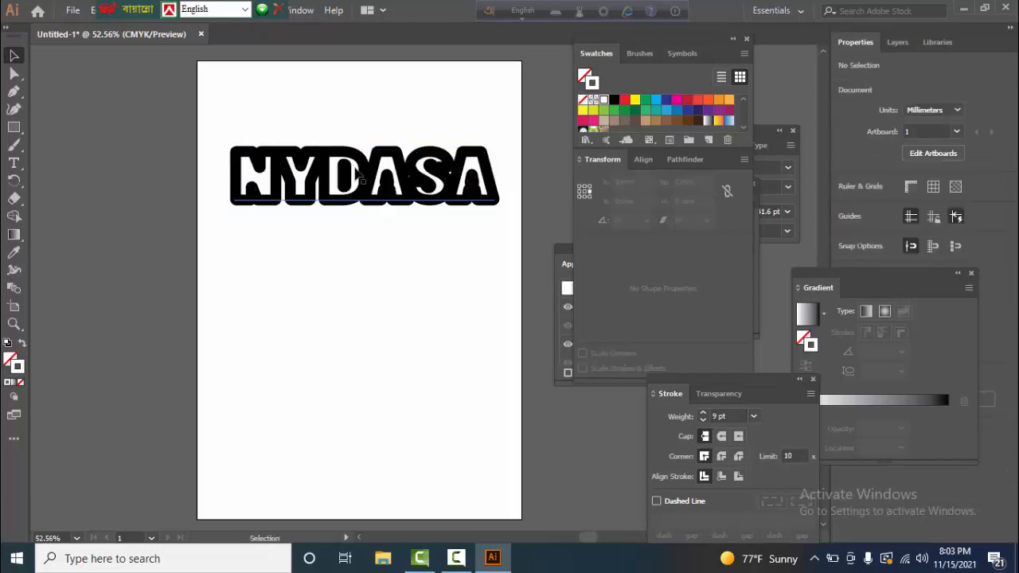
Give the rear 20 pt black outline a bevel corner join, show all hidden text and deselect.
left_click(367, 182)
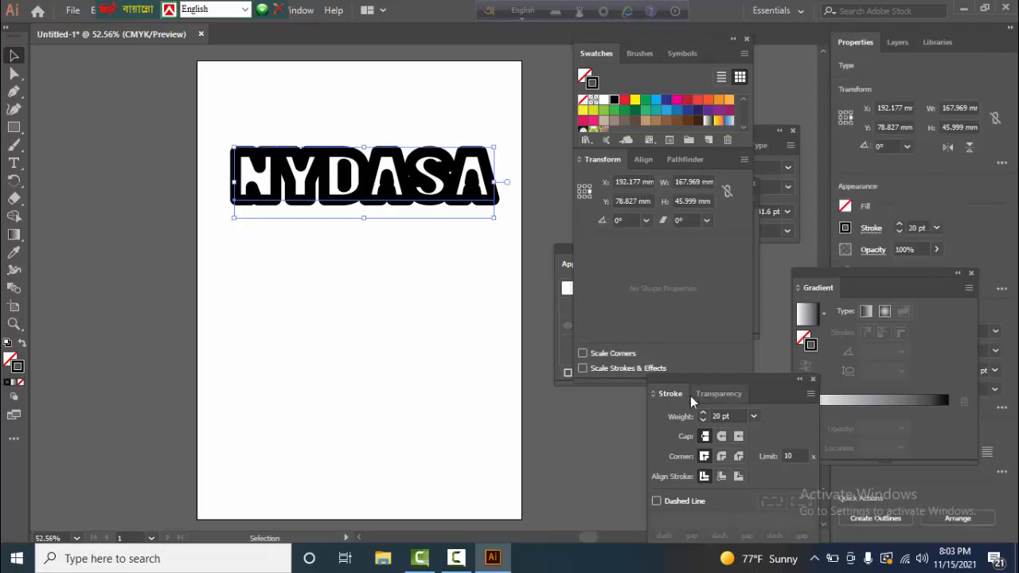
left_click(722, 457)
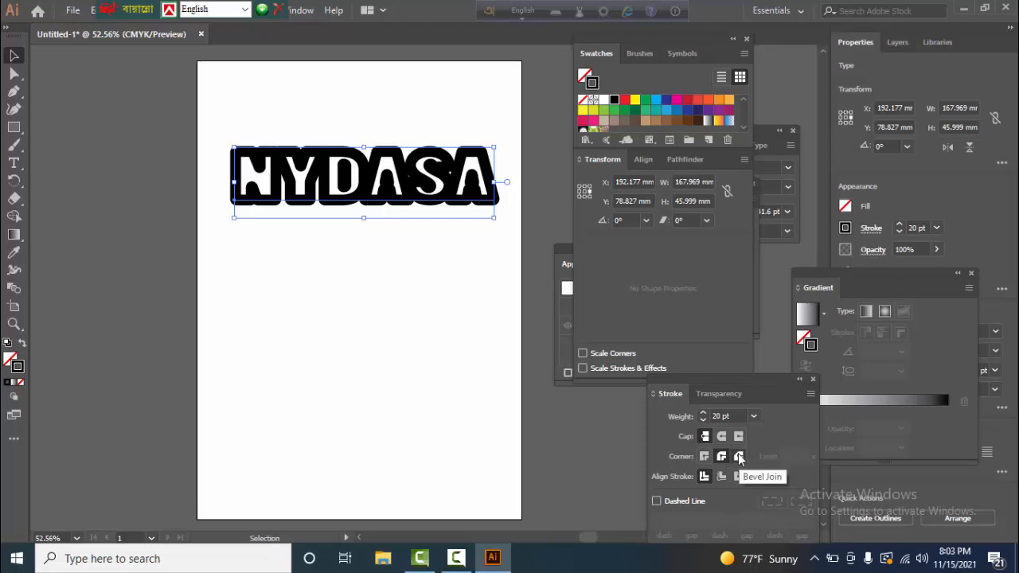
left_click(738, 457)
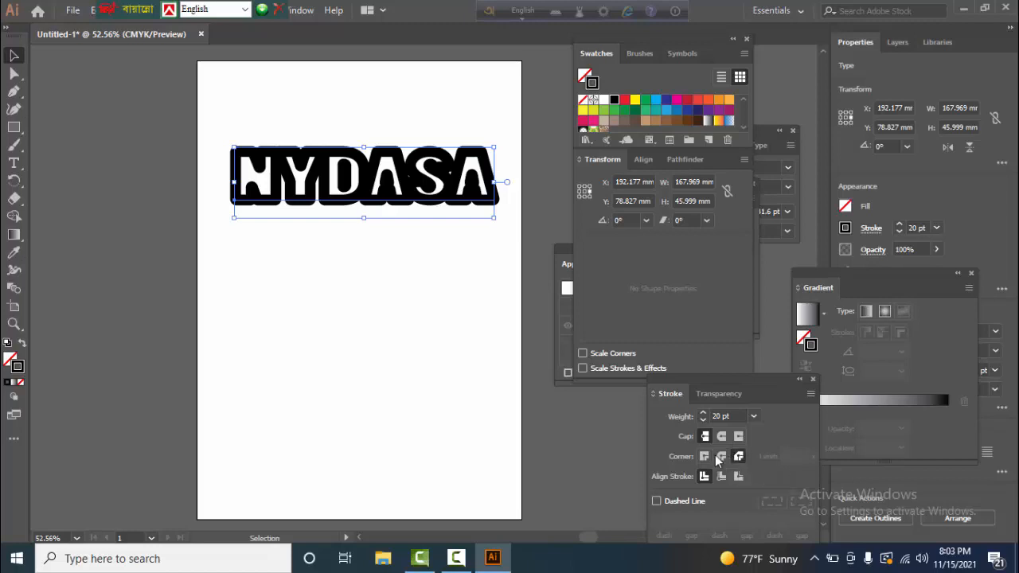
key("ctrl+alt+3")
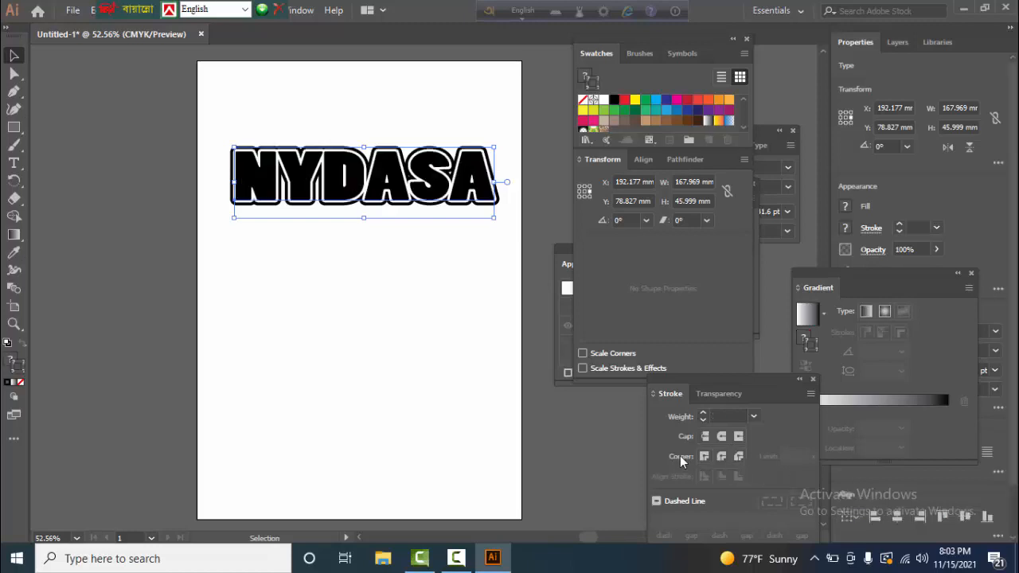
left_click(437, 269)
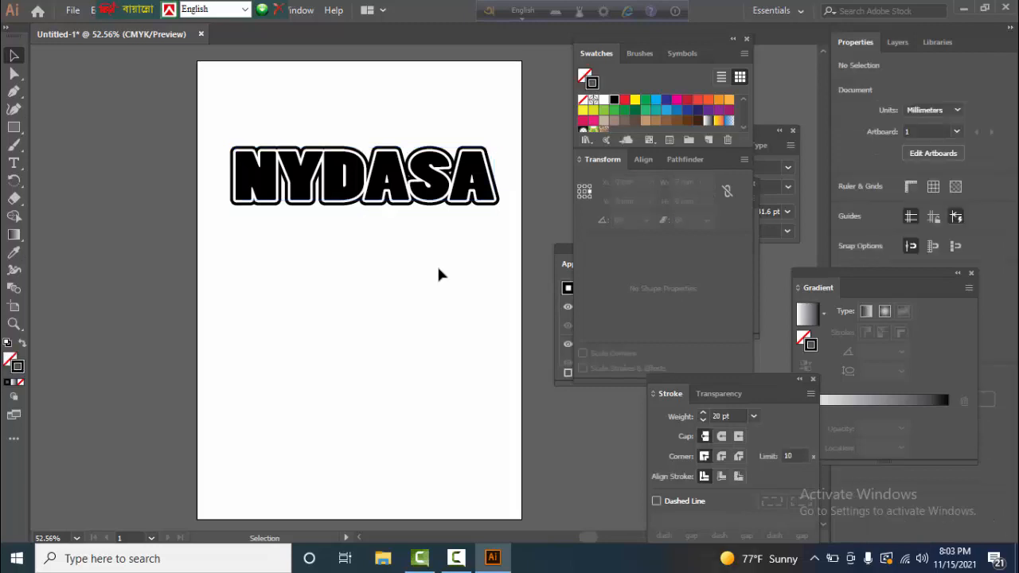
Hide the front black text, give the white 9 pt outline a bevel corner join, and show the hidden text again.
left_click(385, 182)
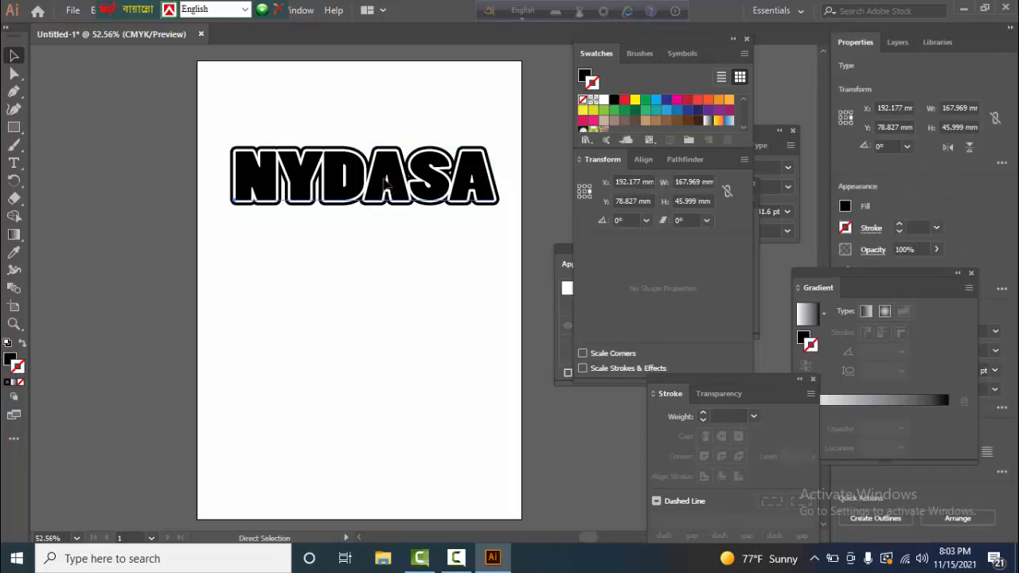
key("ctrl+x")
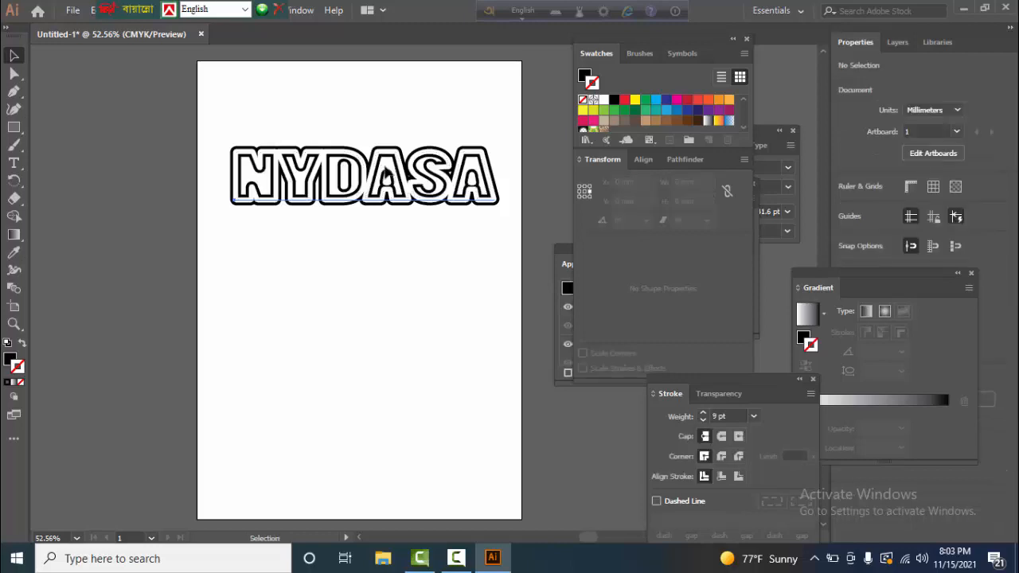
key("ctrl+b")
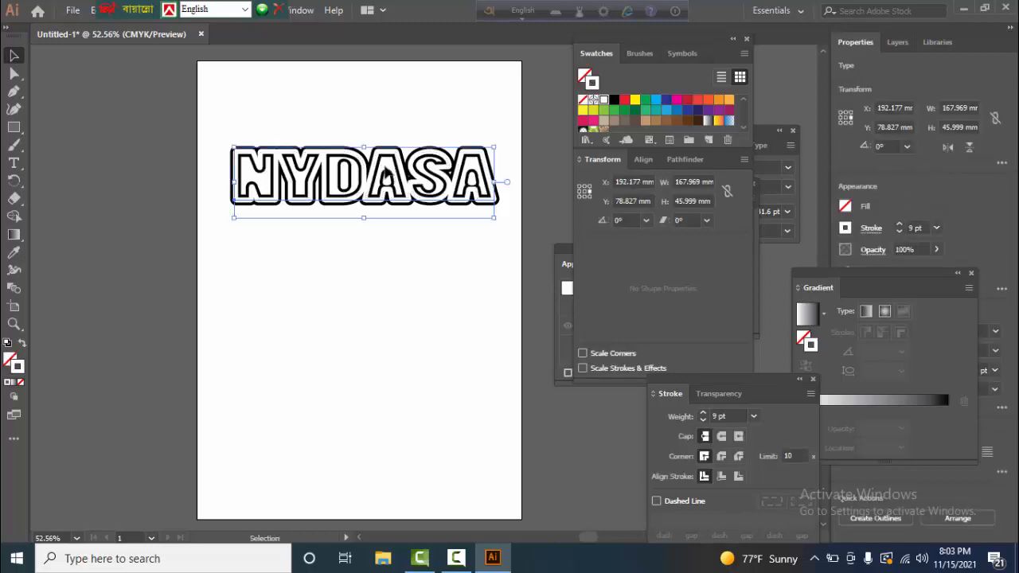
left_click(738, 457)
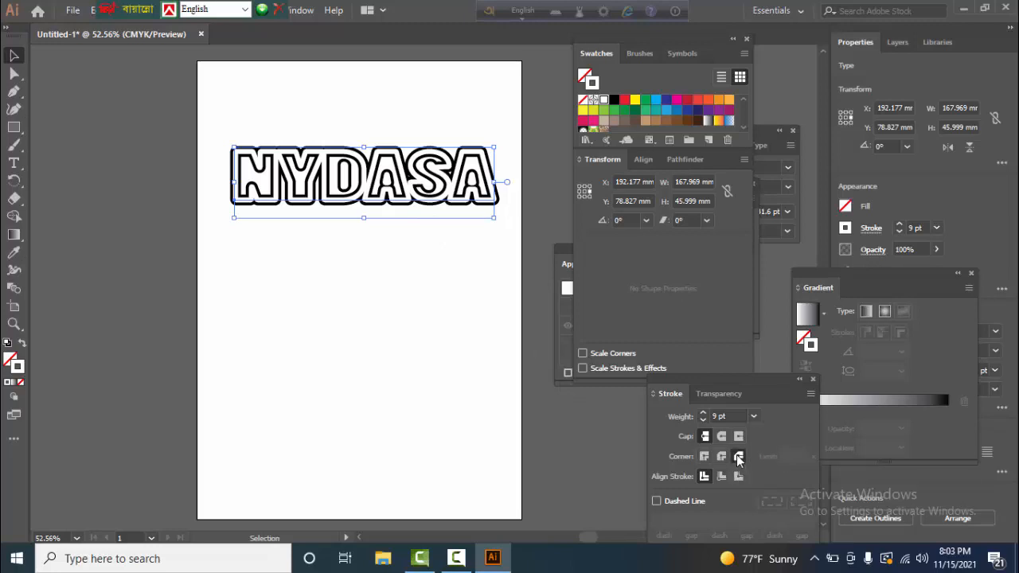
key("shift+x")
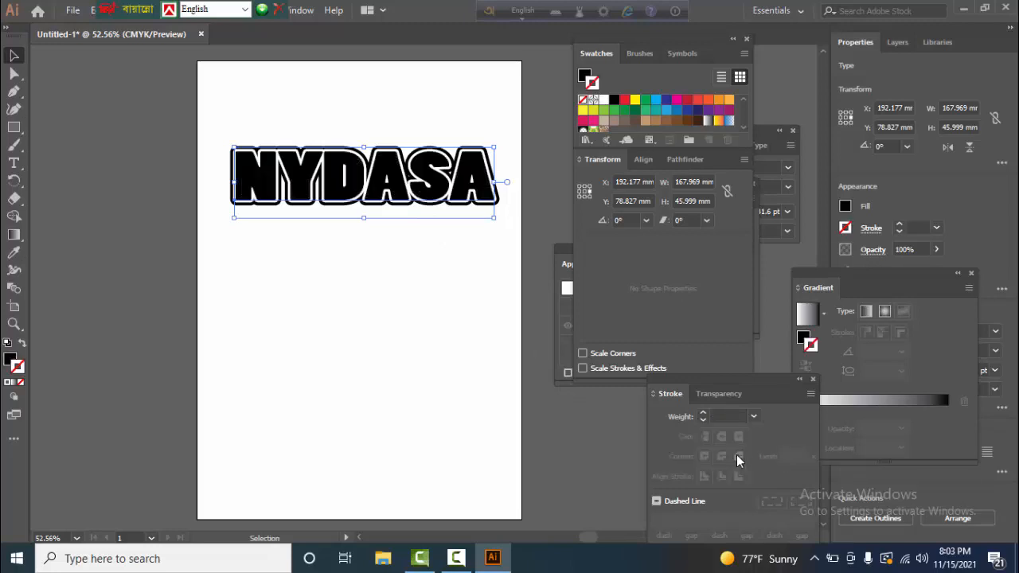
left_click(374, 297)
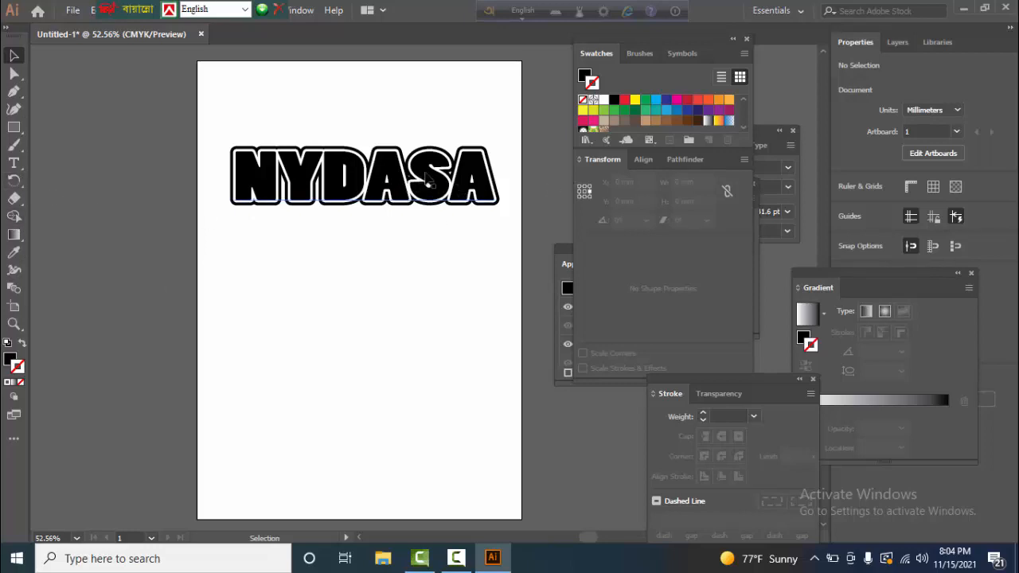
Group all the layered NYDASA text objects and move the group up near the artboard's upper edge.
left_click_drag(218, 114, 509, 241)
key("ctrl+g")
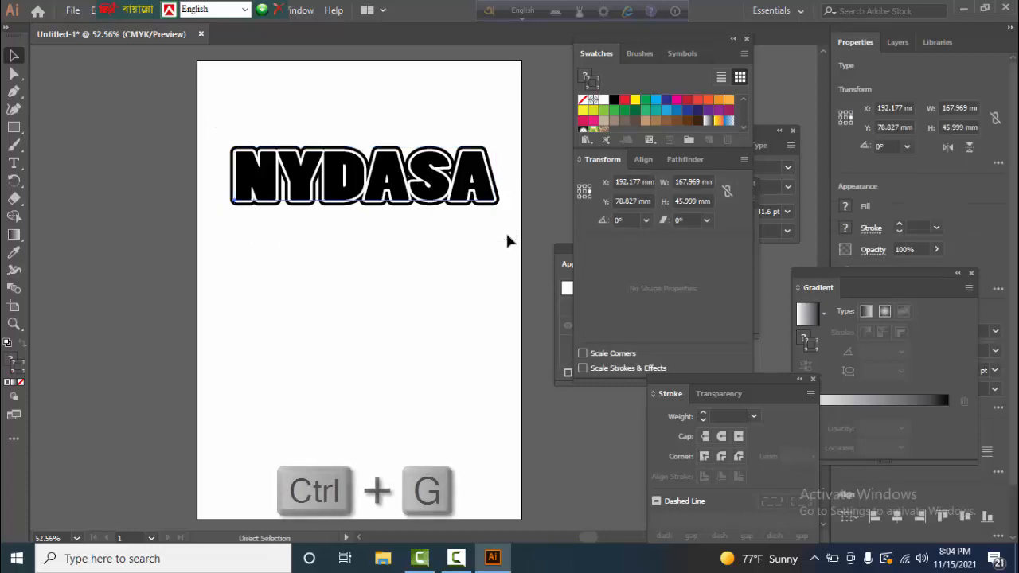
left_click_drag(440, 194, 443, 132)
left_click(50, 337)
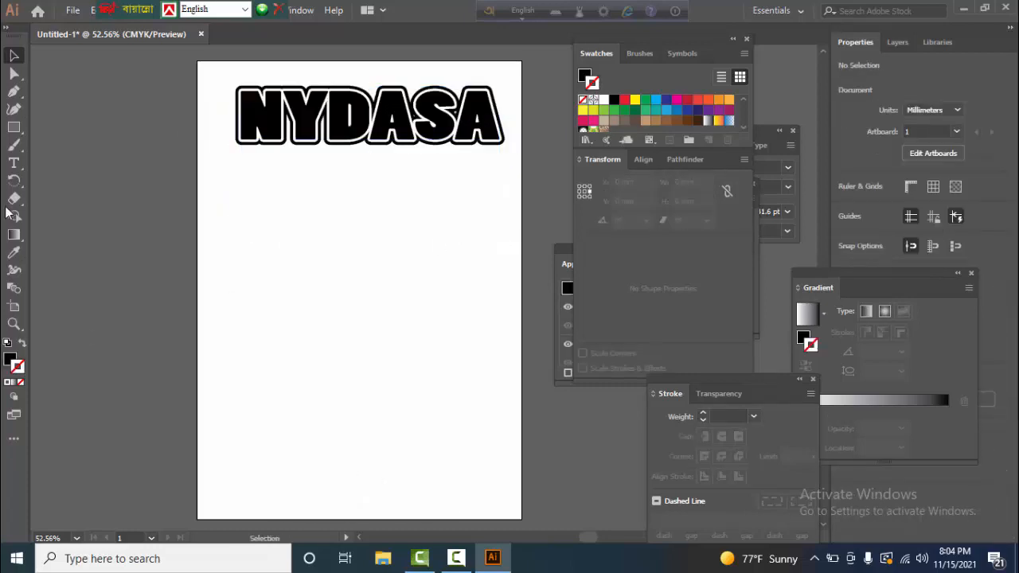
Add a new black text line reading NYDASA below the outlined group.
left_click(13, 164)
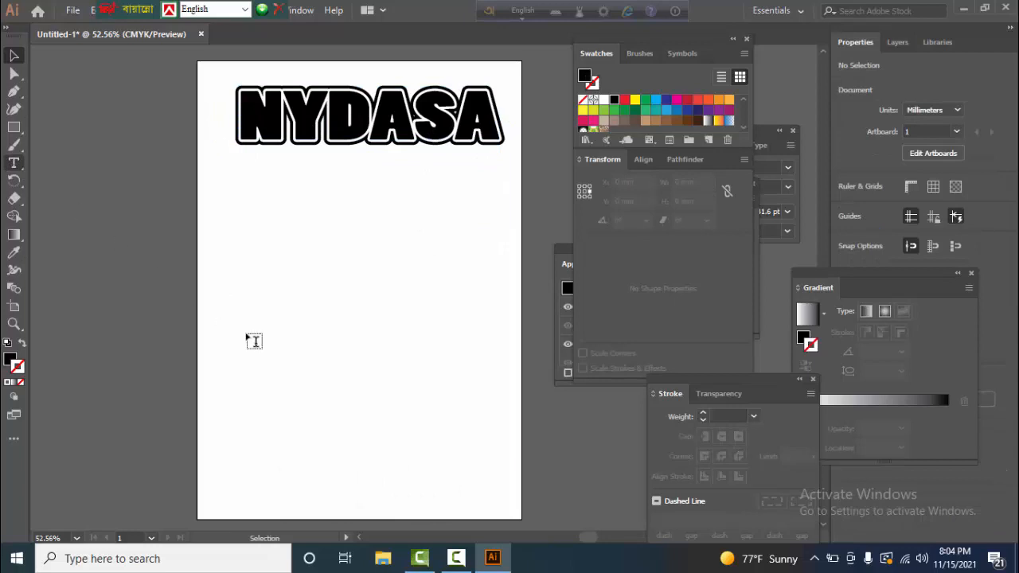
left_click(271, 282)
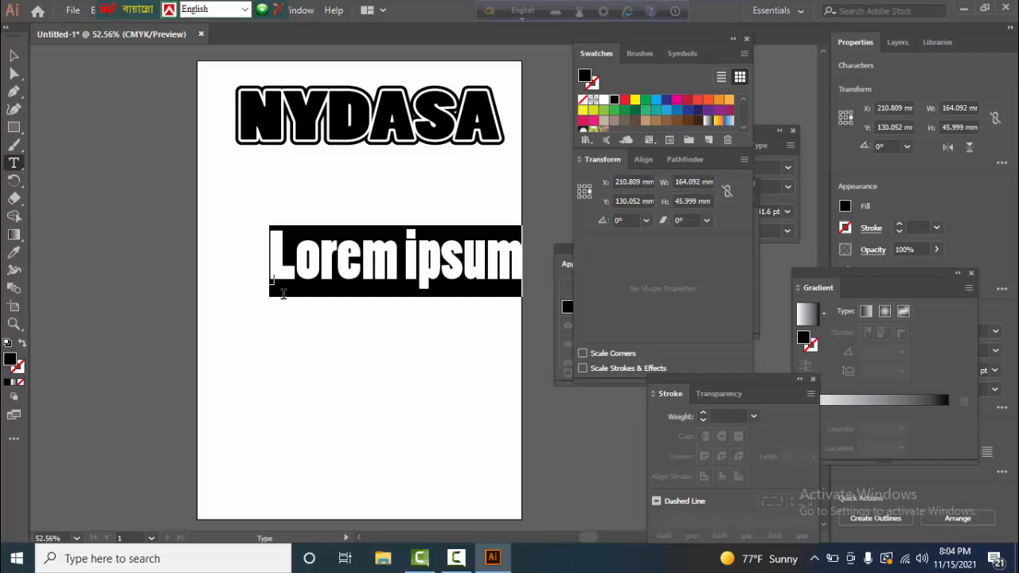
type("NYDASA")
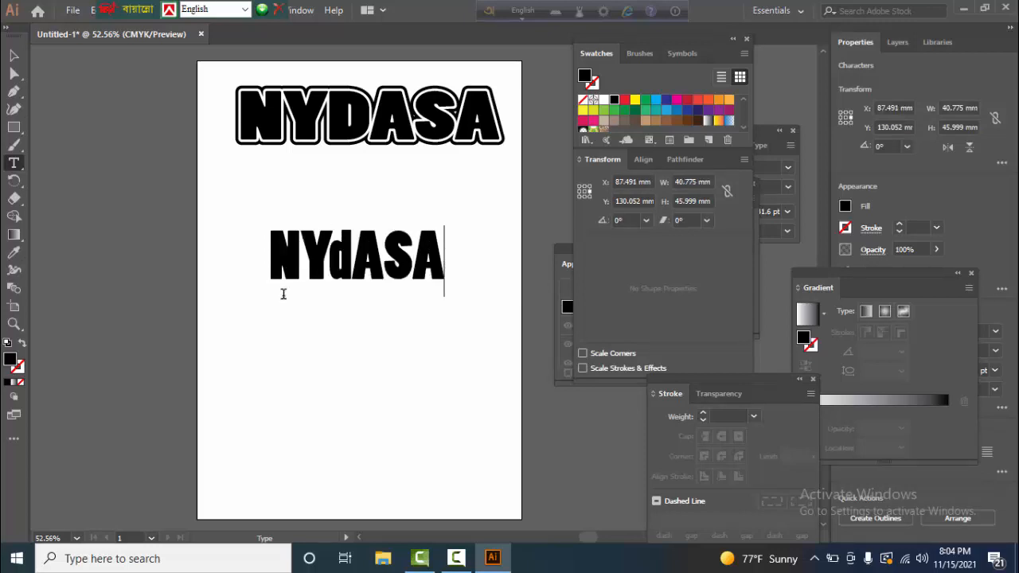
left_click(15, 57)
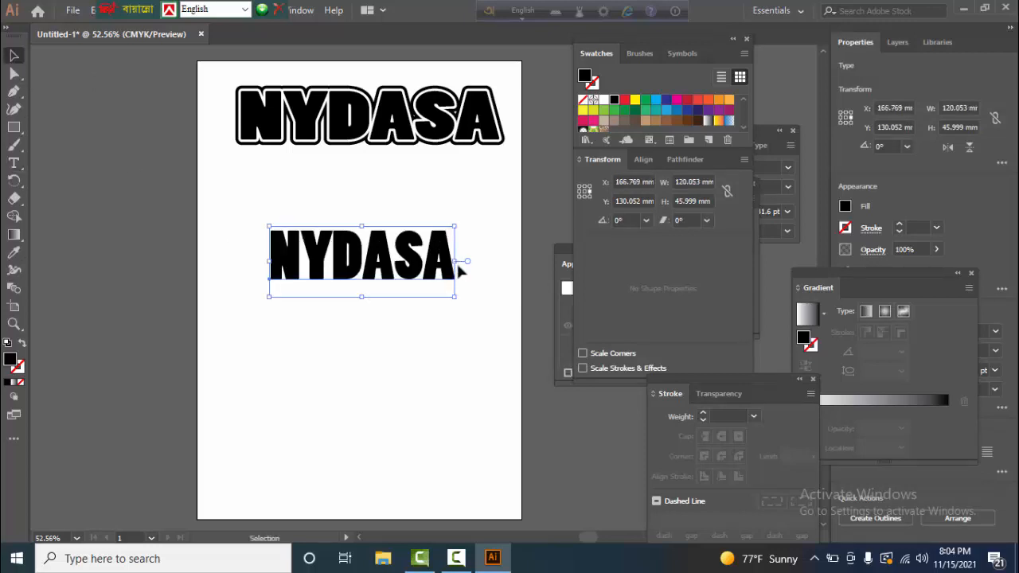
Widen the lower NYDASA text to about 173 mm from its centre and fill it with CMYK Red.
left_click_drag(456, 262, 496, 262)
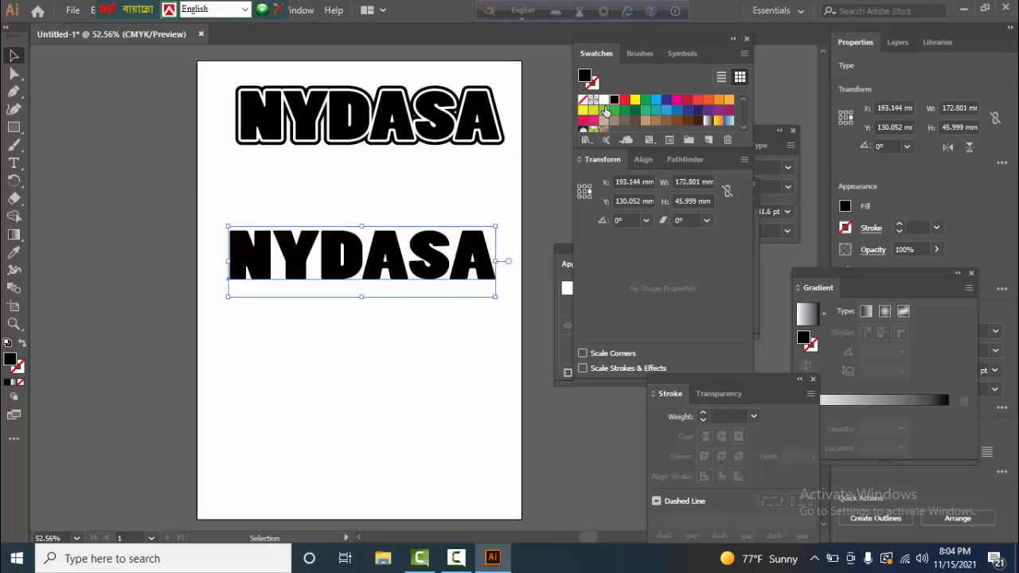
left_click(625, 100)
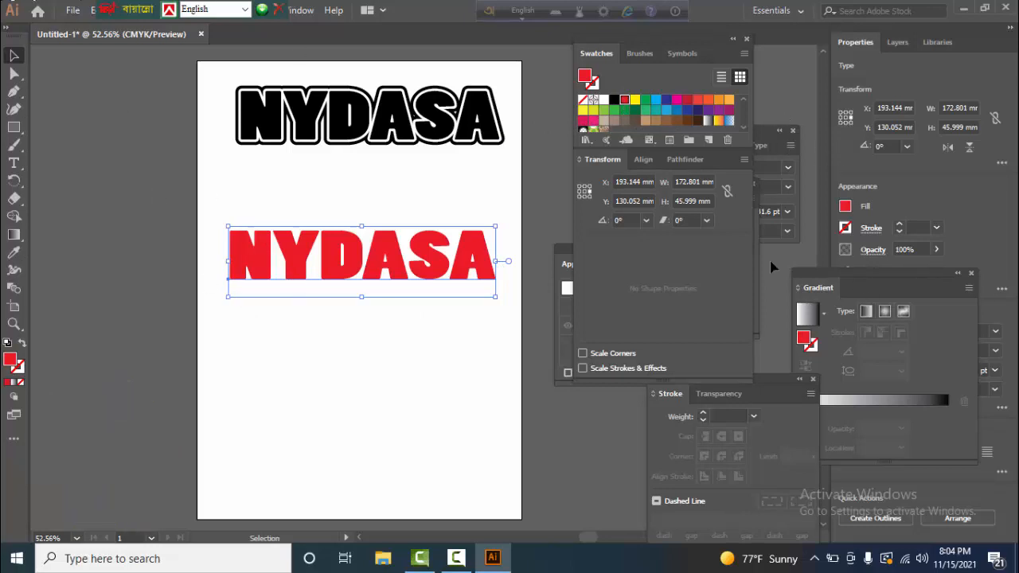
Change the red NYDASA text to the Franklin Gothic Heavy font, narrow it to about 162 mm and move it up beneath the black group.
key("ctrl+t")
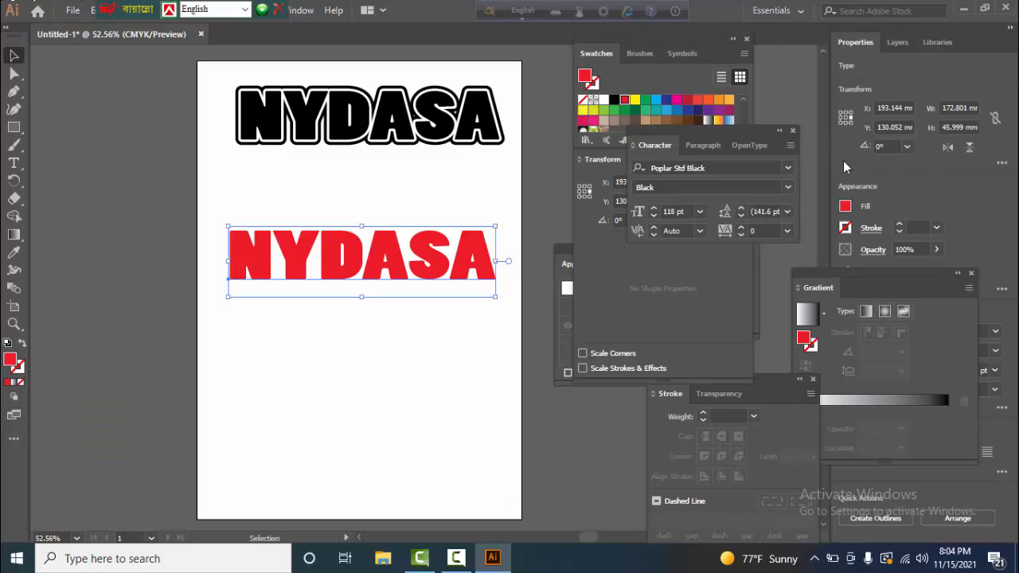
left_click(787, 168)
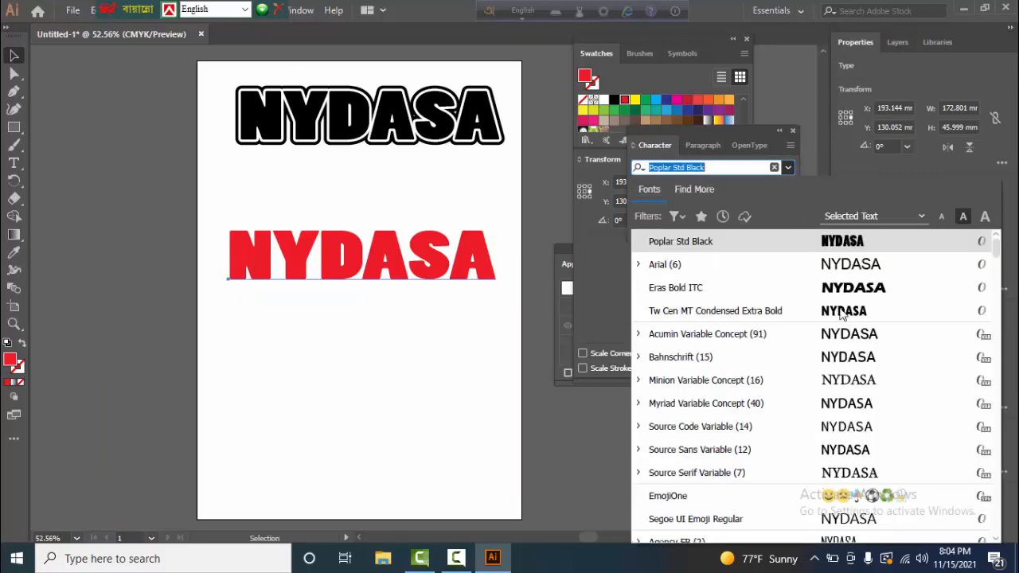
scroll(860, 336, "down", 10)
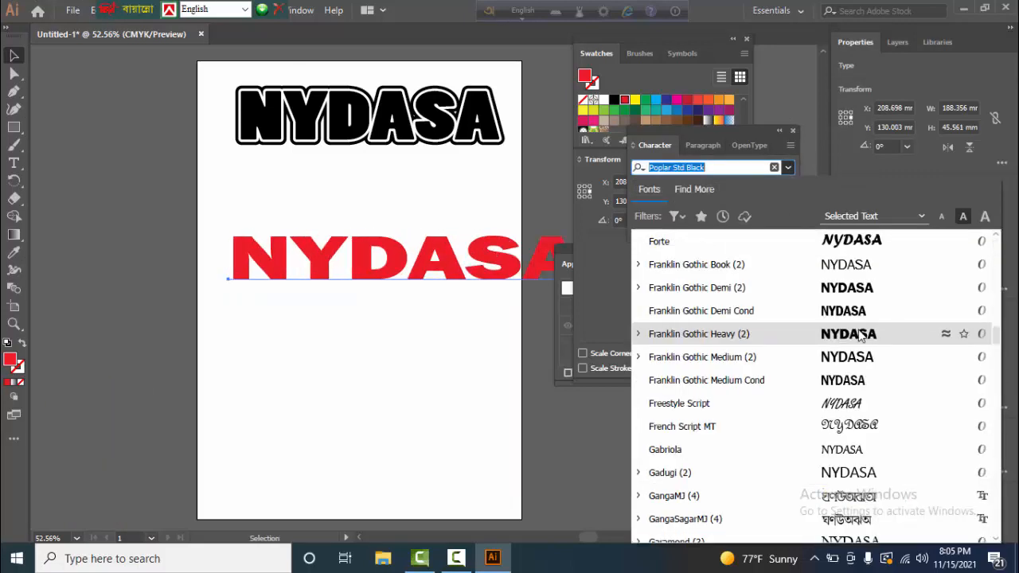
left_click(859, 337)
left_click_drag(229, 262, 281, 263)
left_click_drag(354, 275, 332, 255)
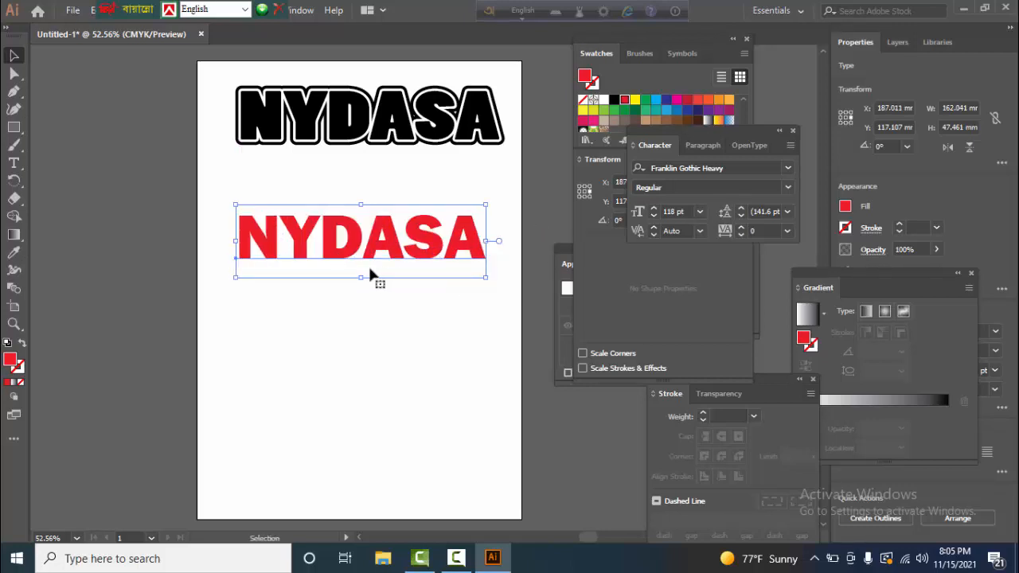
Paste a copy of the red text behind it, with no fill and a white 10 pt stroke.
key("ctrl+c")
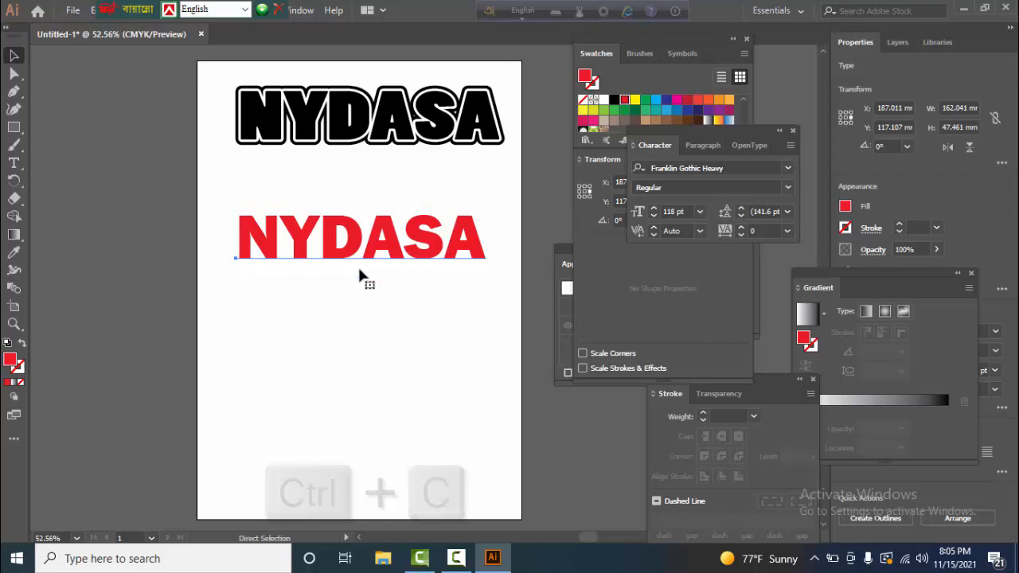
key("ctrl+b")
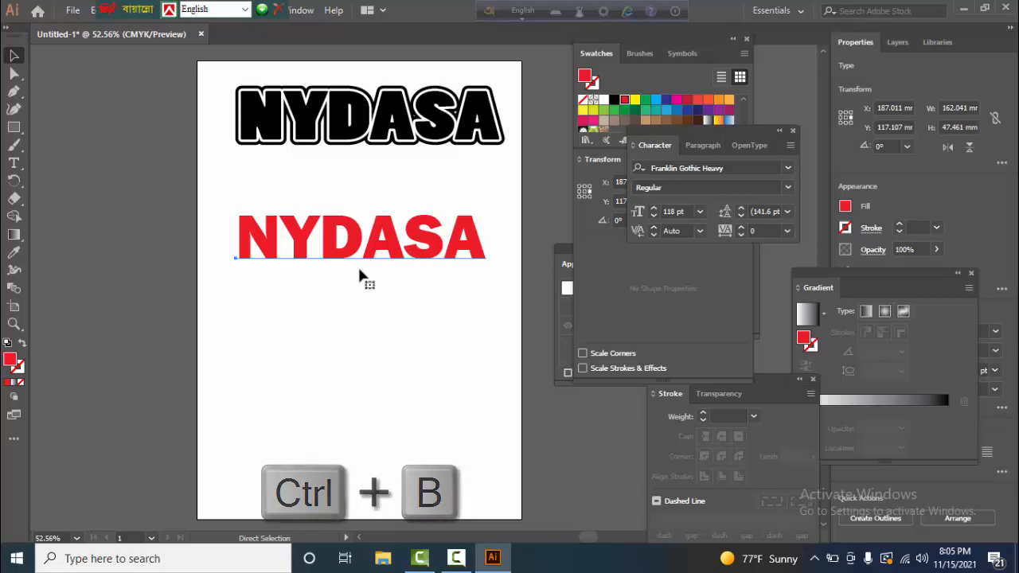
left_click(20, 382)
left_click(19, 368)
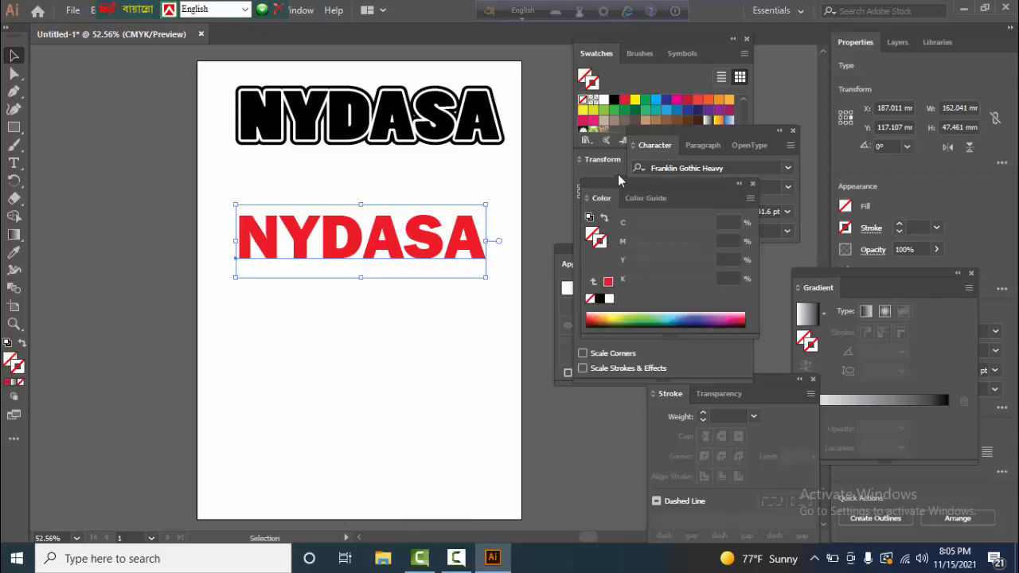
left_click(602, 101)
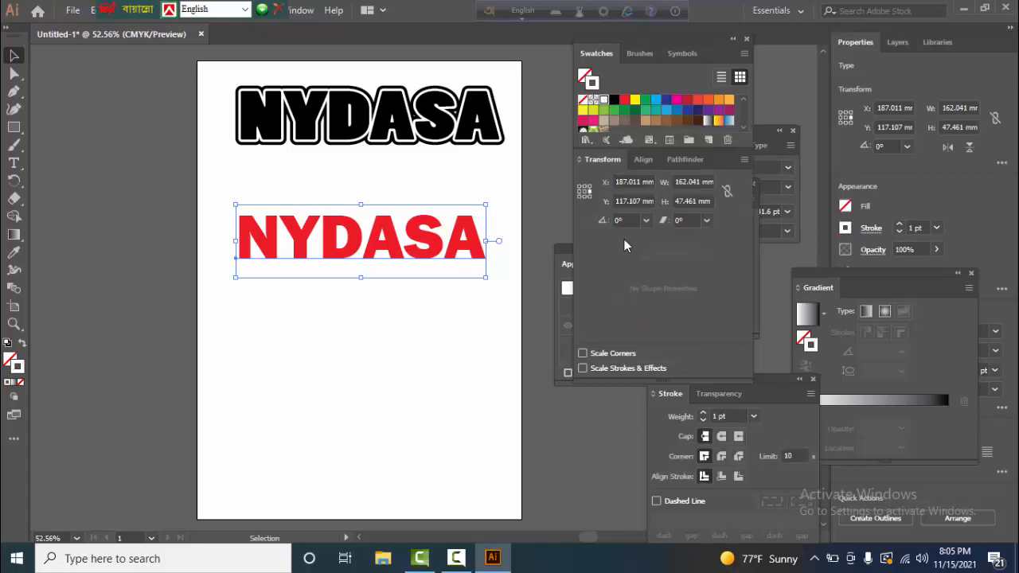
left_click(753, 415)
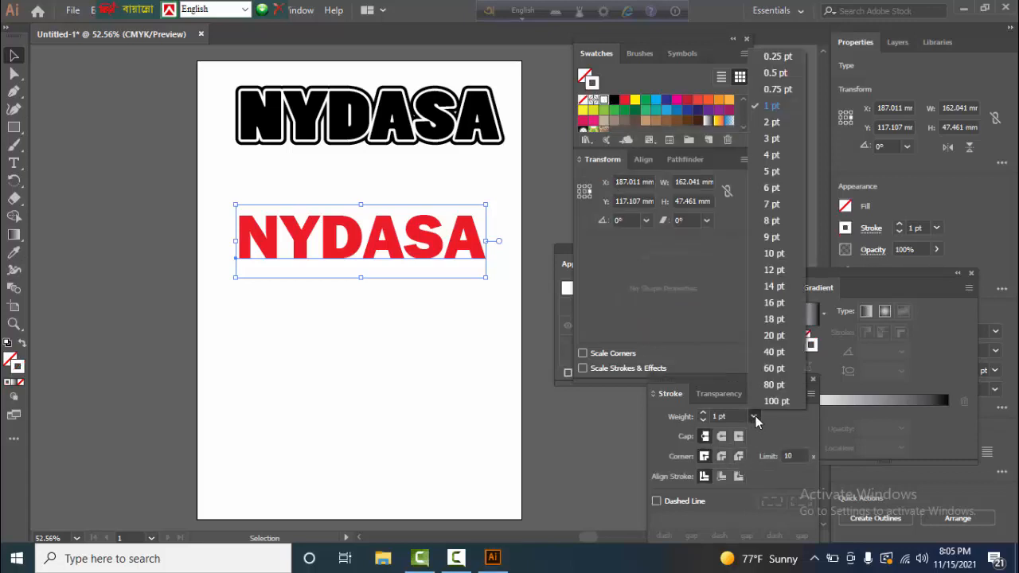
left_click(759, 303)
Paste a copy of the white outlined text behind it and give the copy a CMYK Red 20 pt stroke.
key("a")
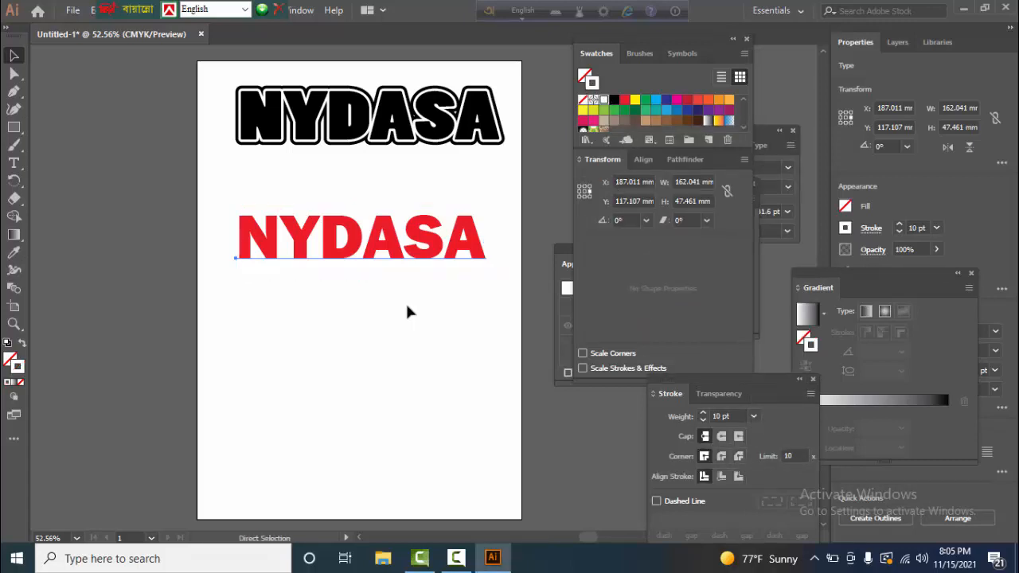
key("ctrl+c")
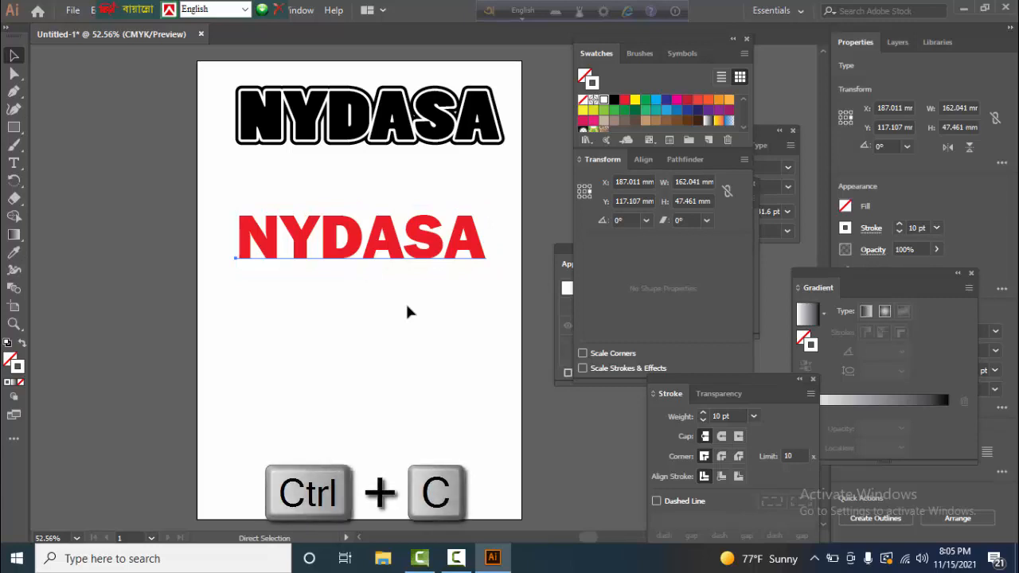
key("ctrl+b")
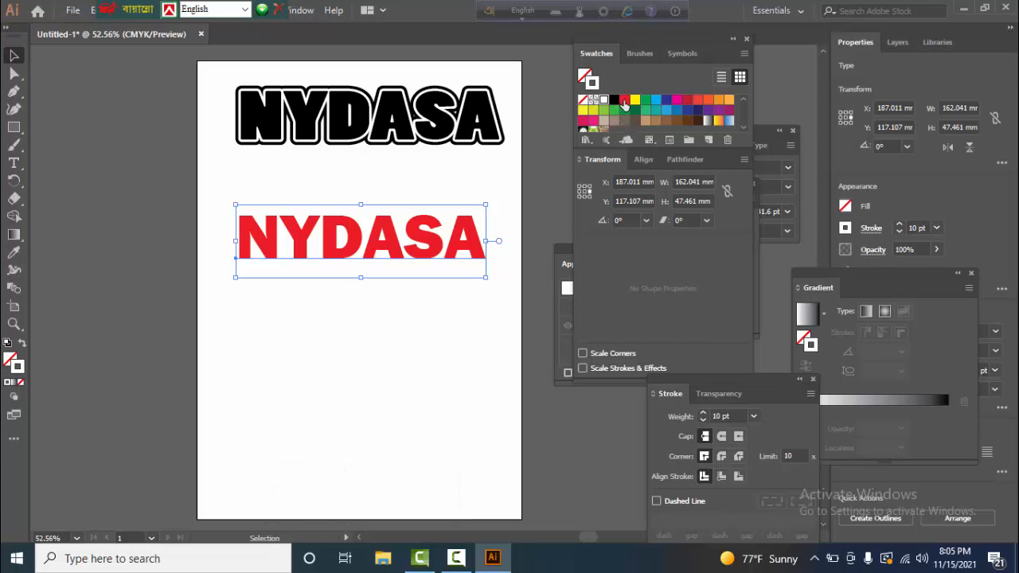
left_click(624, 101)
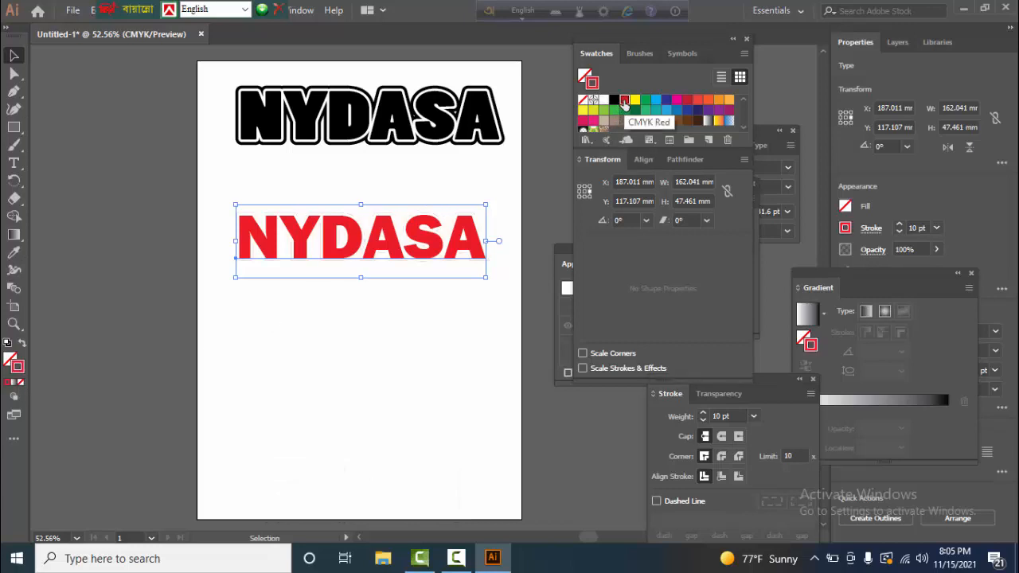
left_click(753, 416)
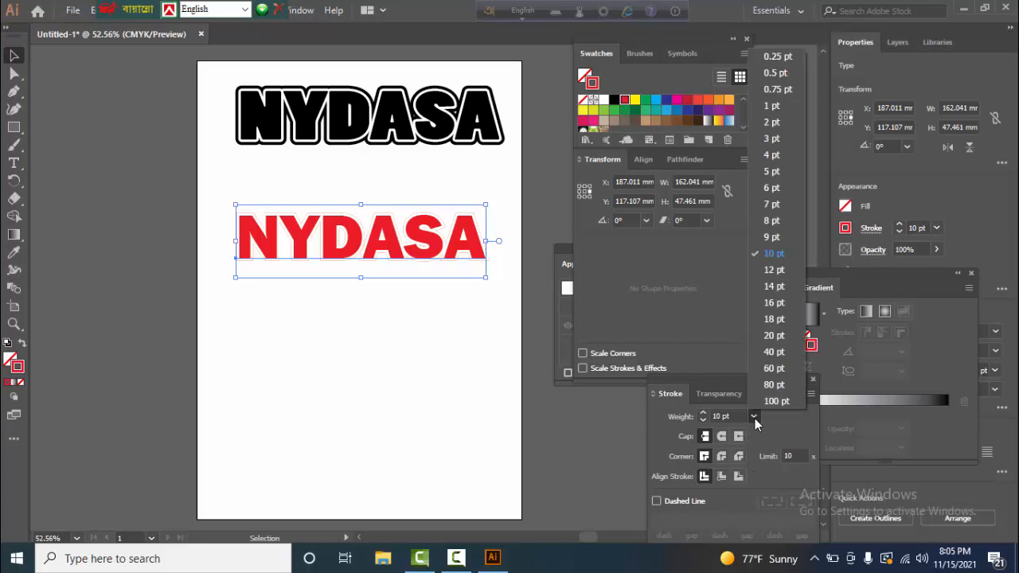
left_click(771, 332)
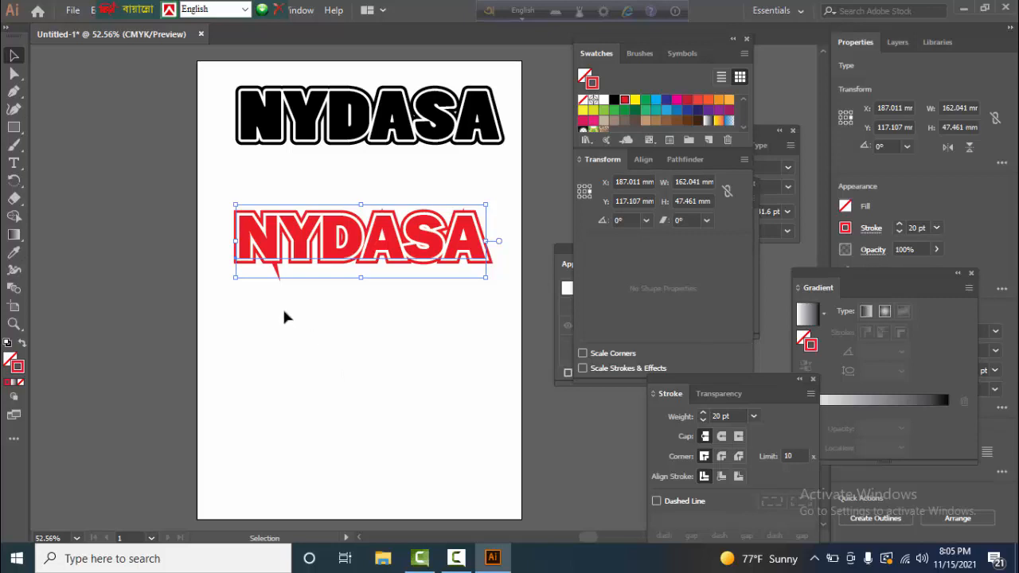
Examine the outline corners of the lower NYDASA text up close with nothing selected.
left_click(273, 268, "ctrl")
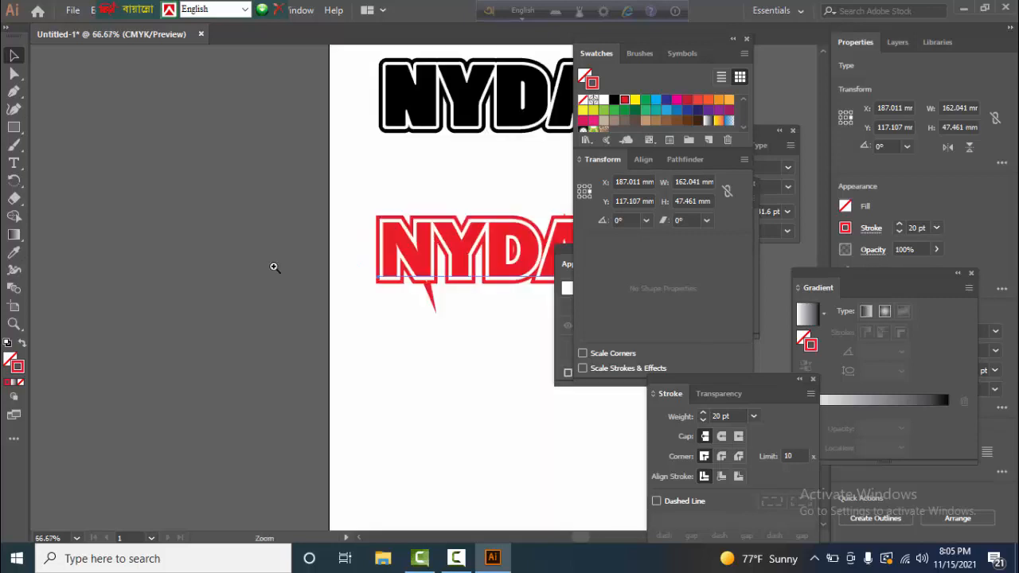
left_click(424, 293, "ctrl+alt")
left_click(424, 292, "ctrl+alt")
left_click_drag(446, 281, 280, 249)
left_click(291, 258, "ctrl")
left_click(314, 254, "ctrl")
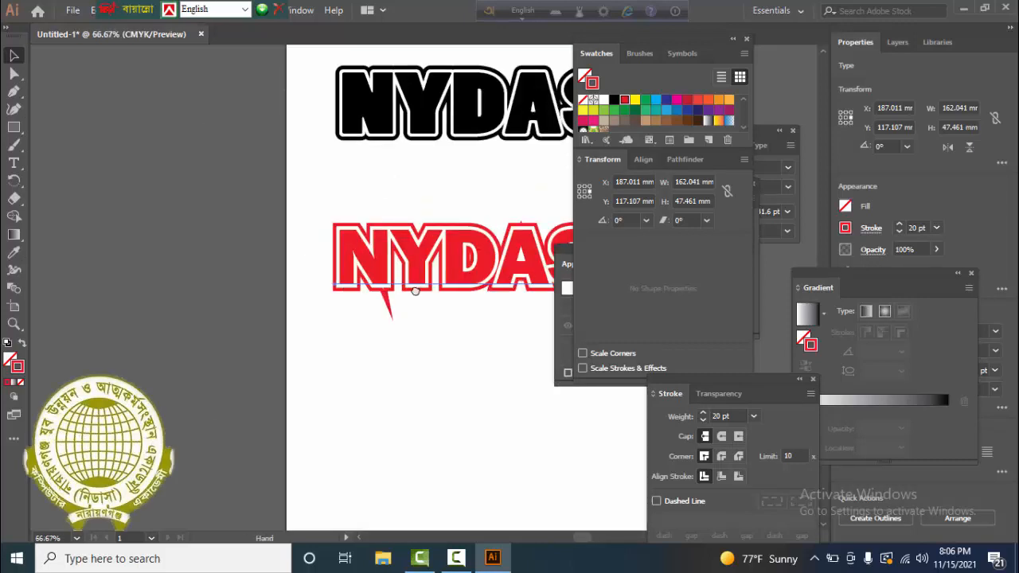
left_click_drag(415, 291, 261, 258)
left_click(261, 257)
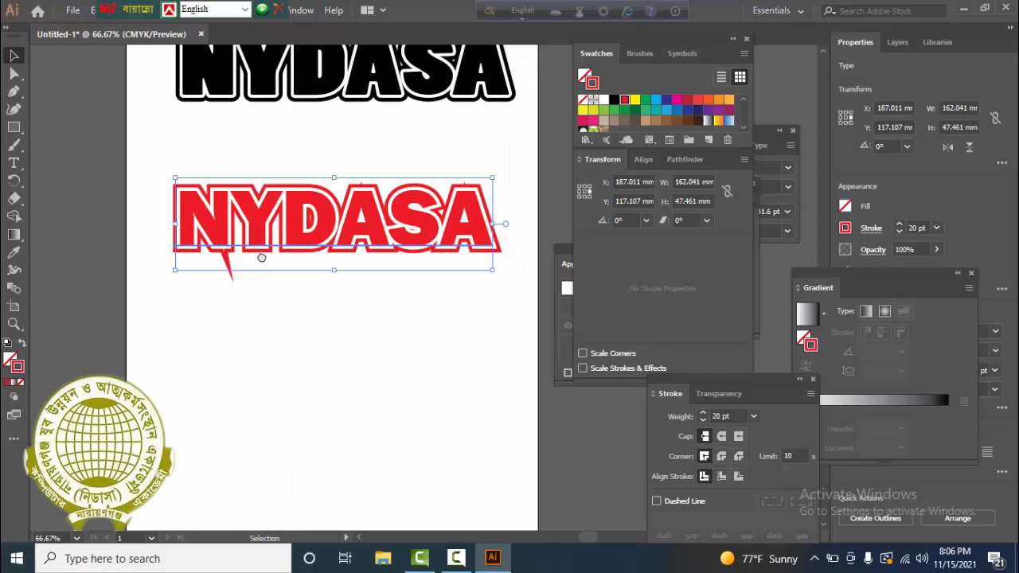
left_click(320, 324)
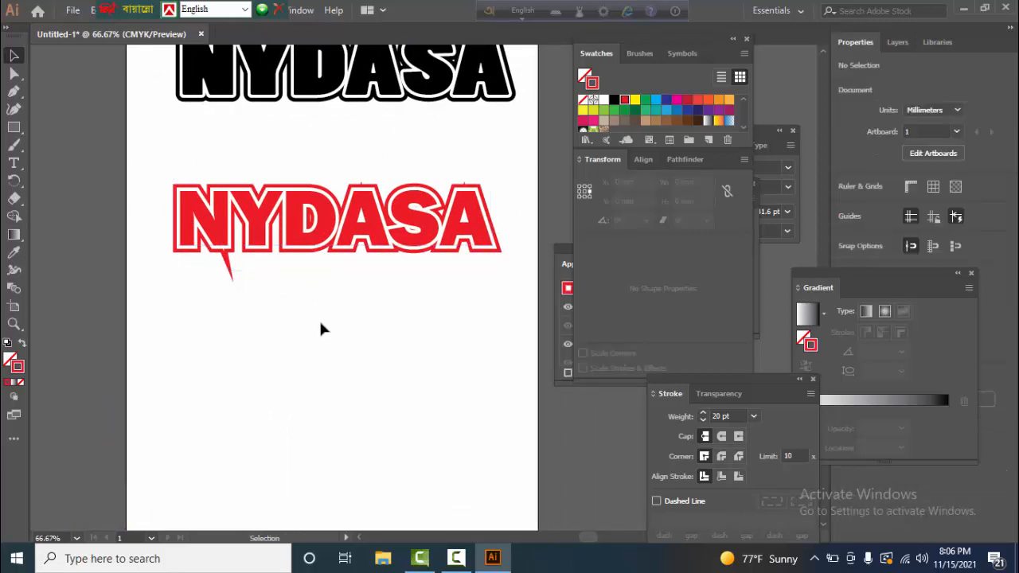
Hide the front red text and the white 10 pt outline so only the rear red outline is shown.
left_click(322, 219)
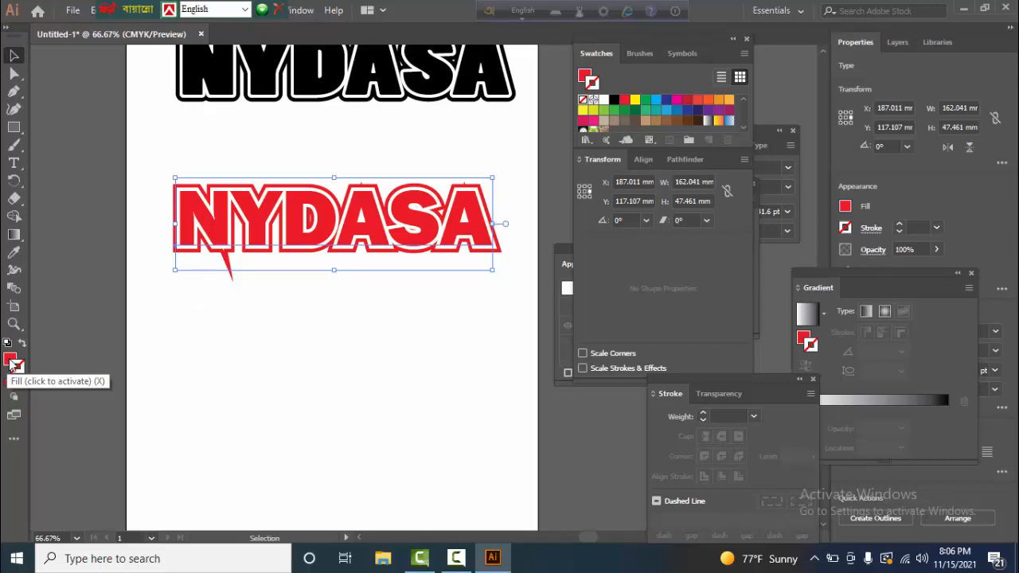
key("ctrl+3")
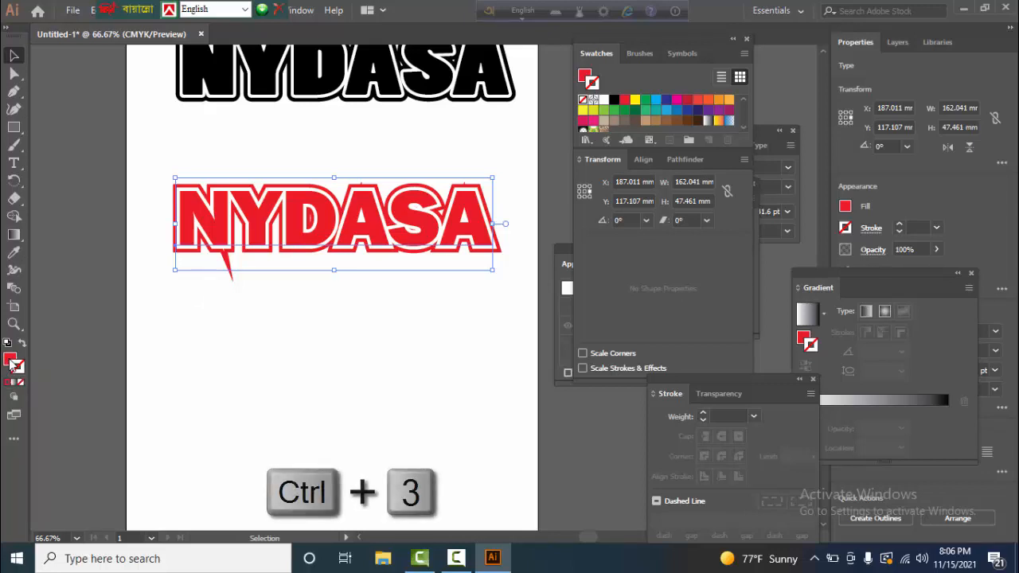
left_click(290, 219)
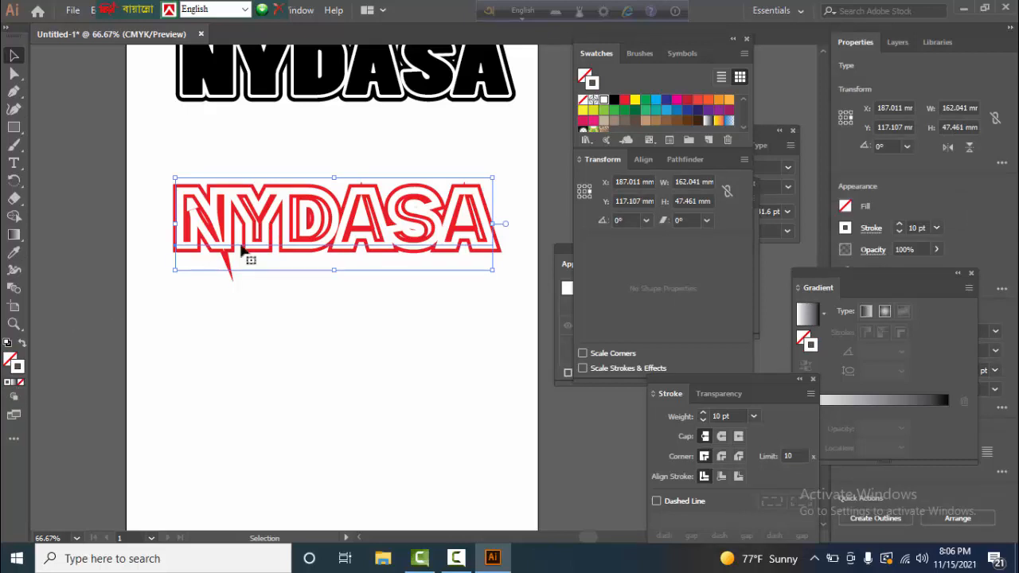
key("a")
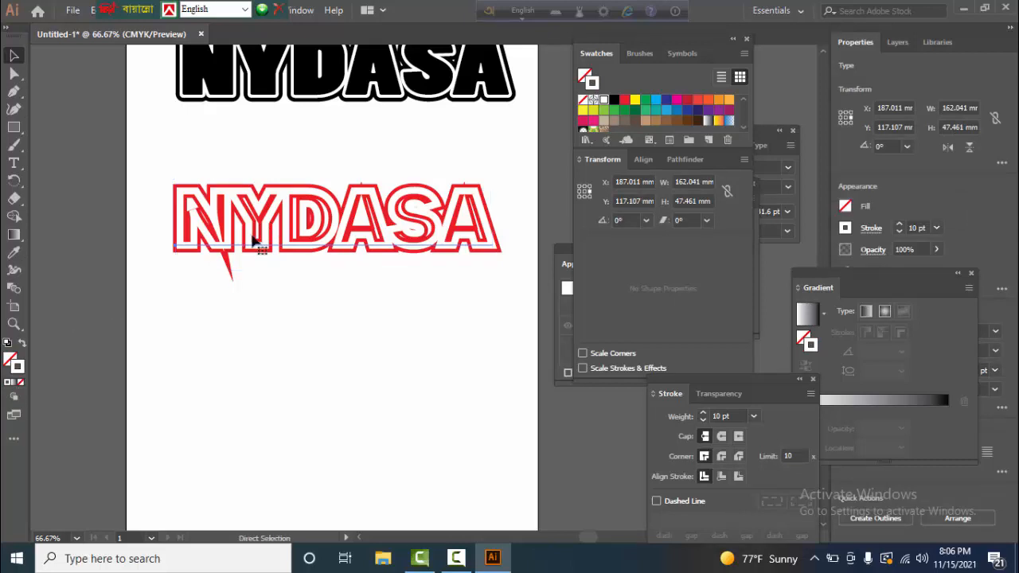
key("ctrl+x")
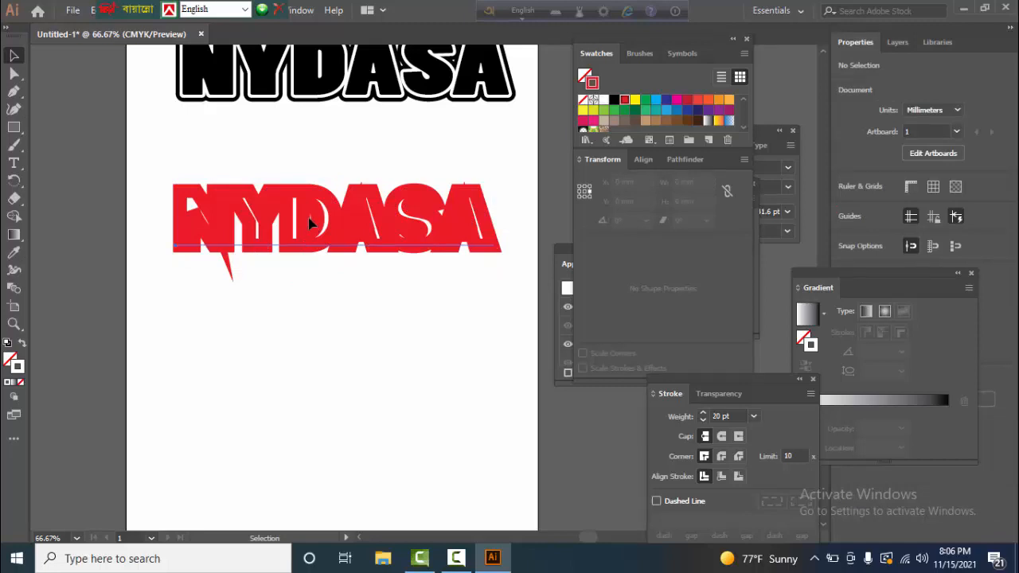
Give the rear 20 pt red outline a round corner join, show all hidden text and deselect.
left_click(308, 219)
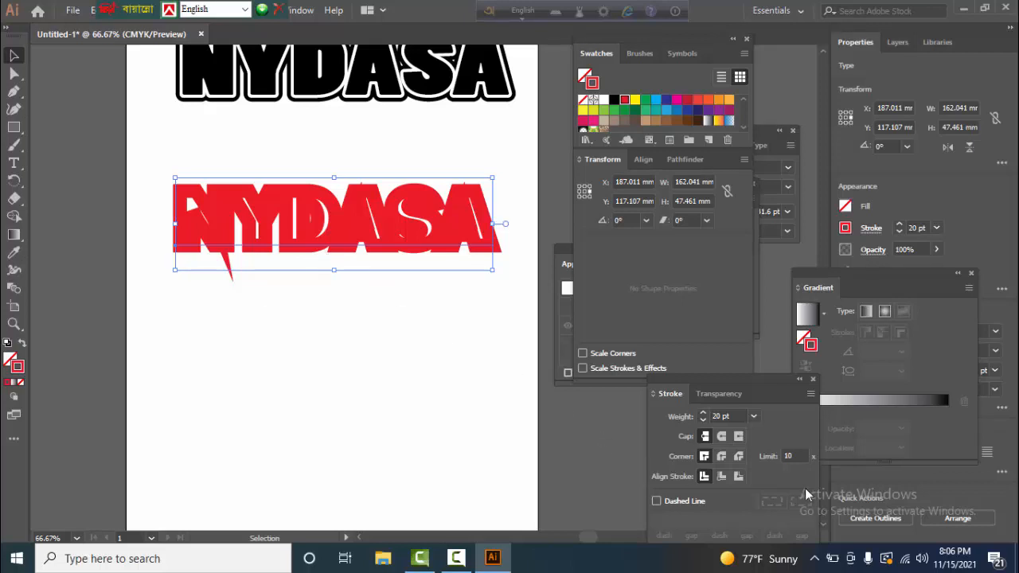
left_click(738, 458)
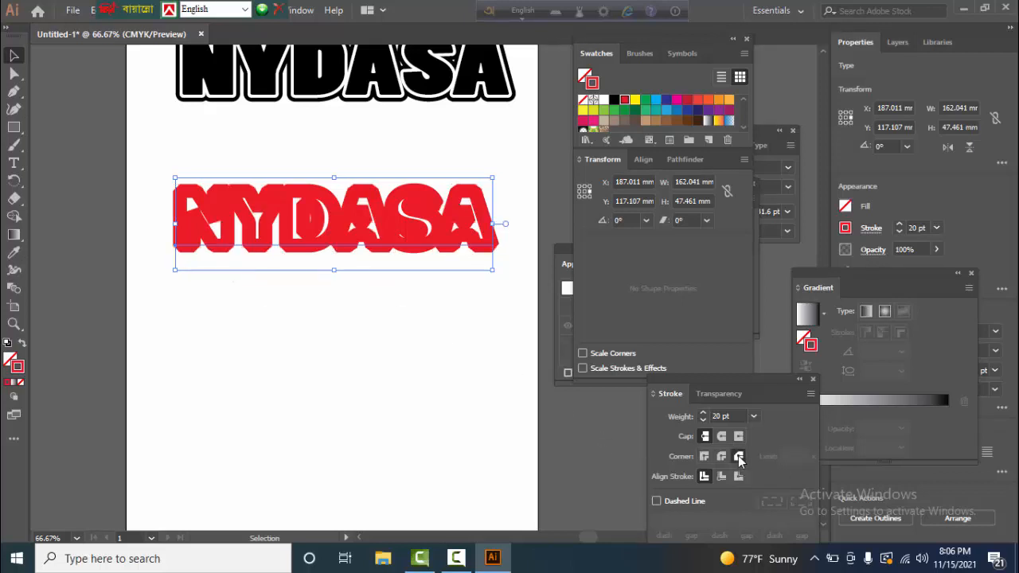
key("ctrl+z")
left_click(721, 458)
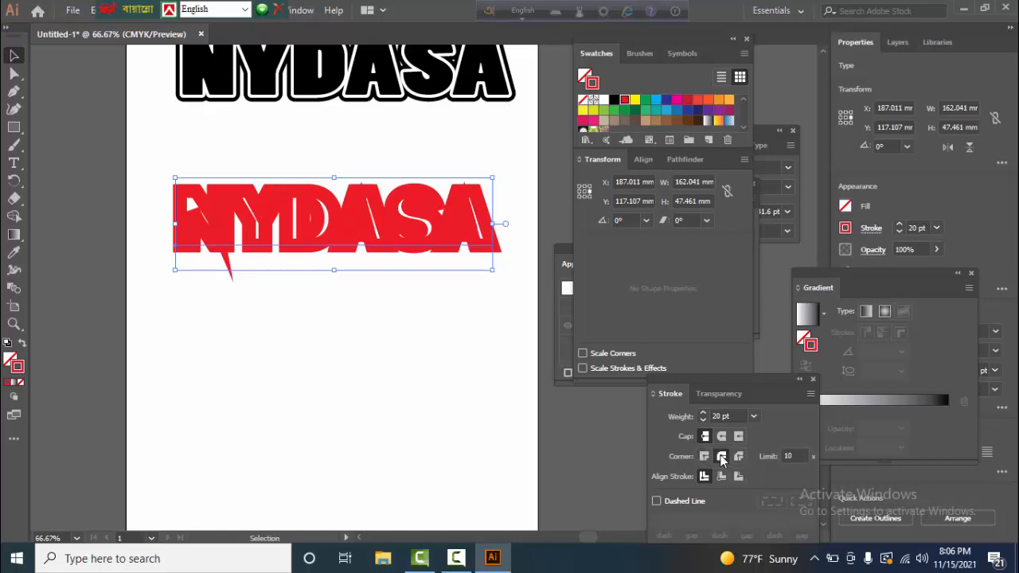
left_click(722, 459)
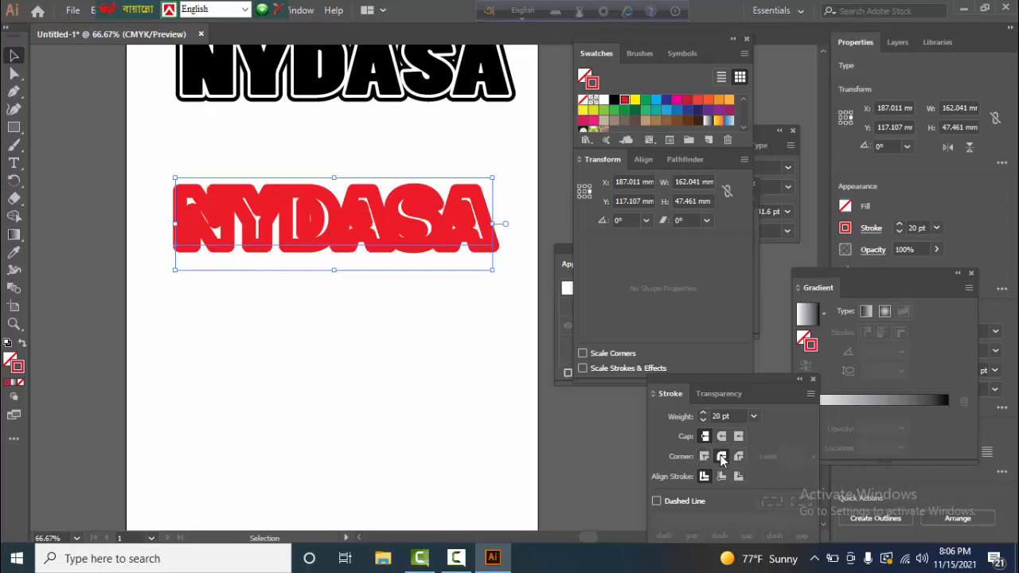
left_click(722, 458)
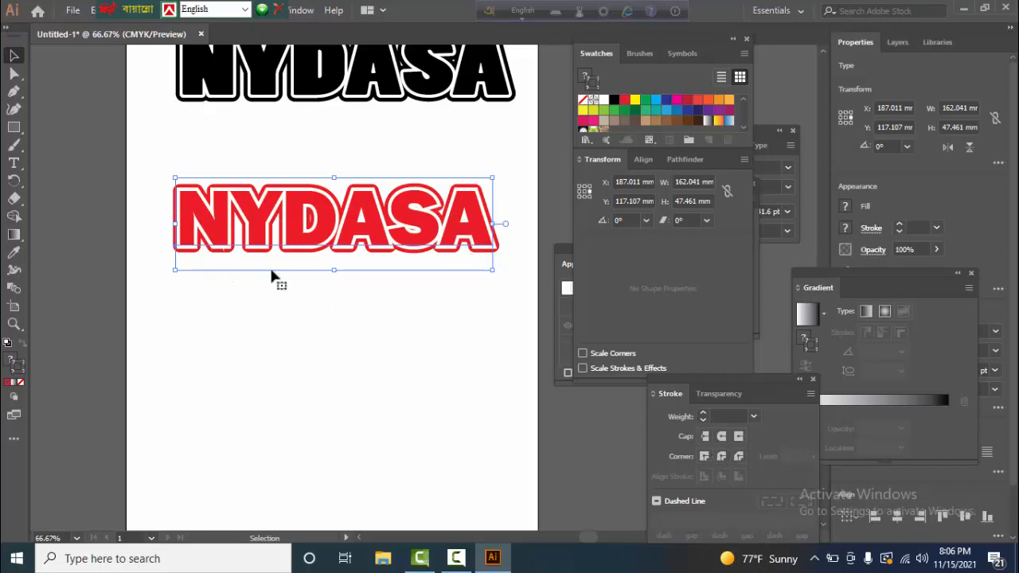
left_click(356, 352)
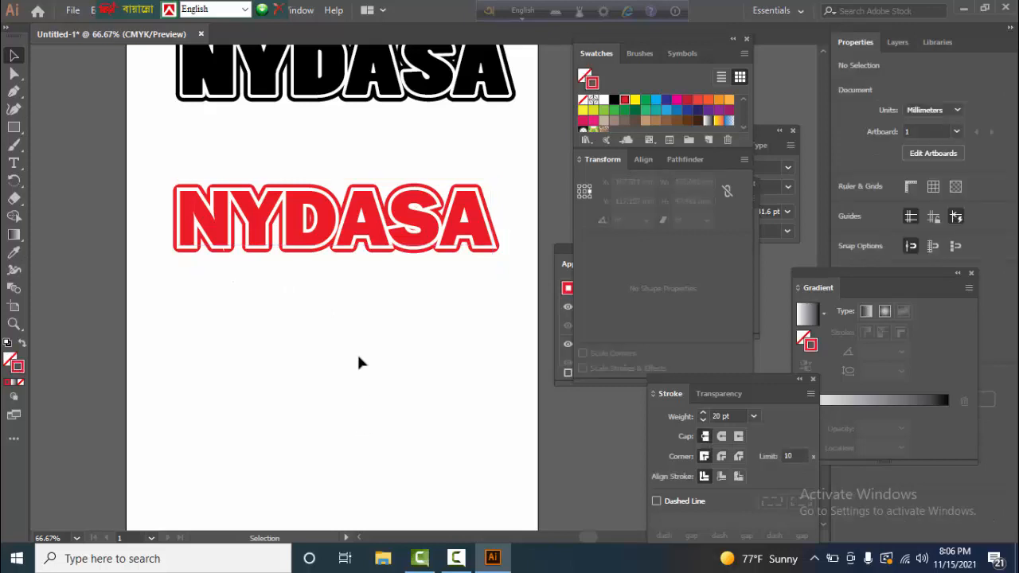
Hide the front red text, give the white 10 pt outline a round corner join, show all hidden text and deselect.
left_click(348, 237)
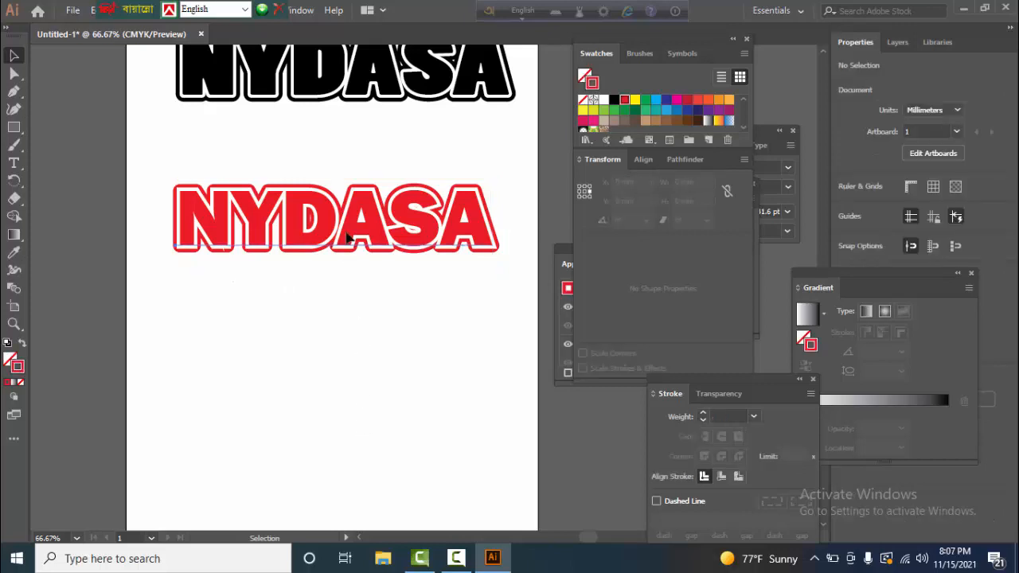
key("a")
key("ctrl+x")
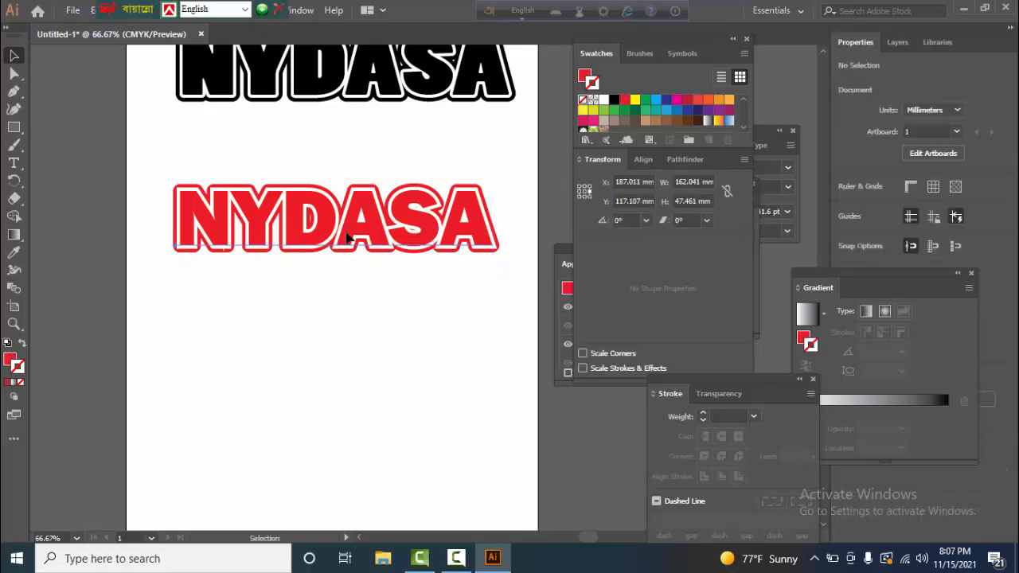
left_click(348, 235)
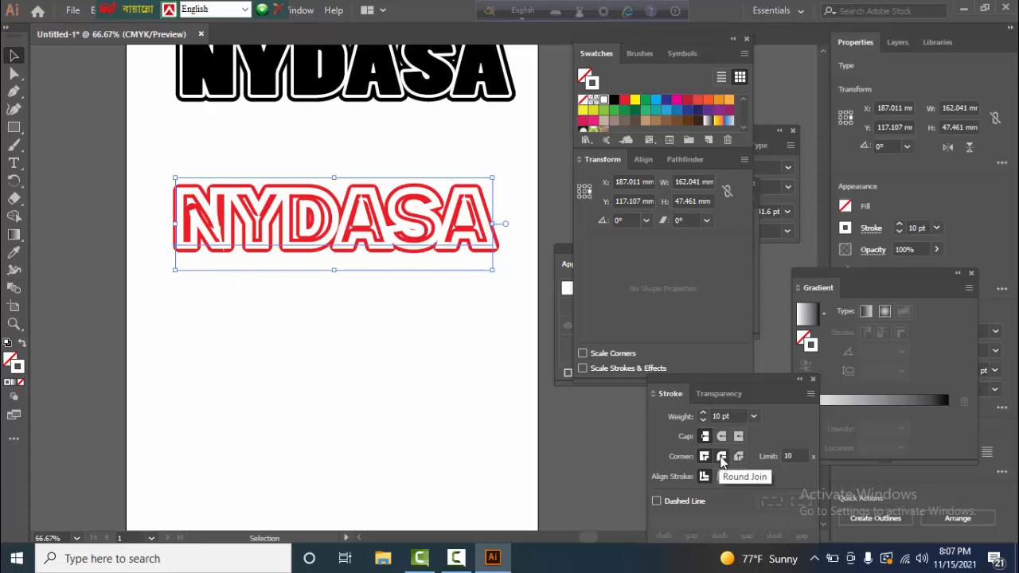
left_click(722, 458)
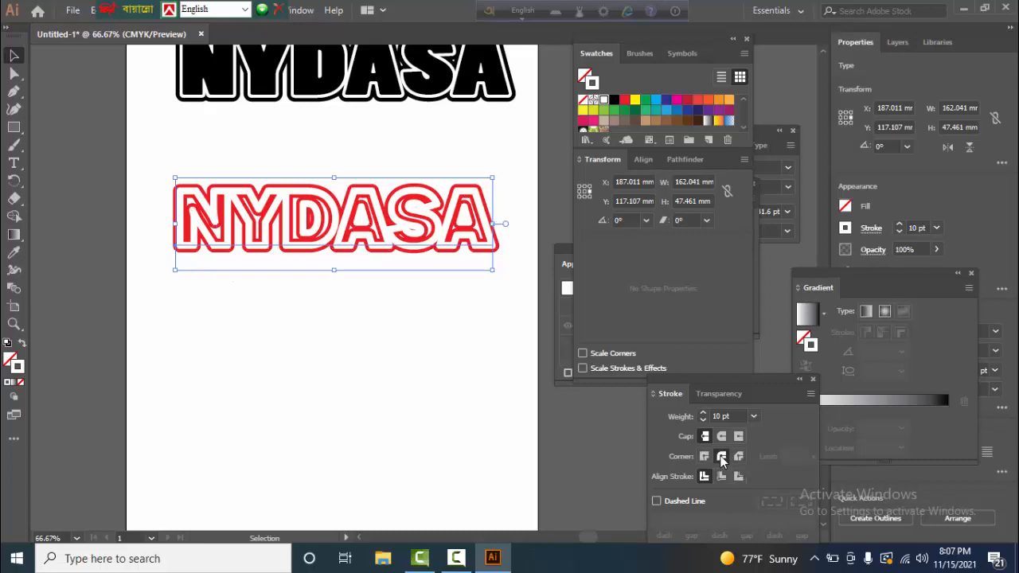
key("shift+x")
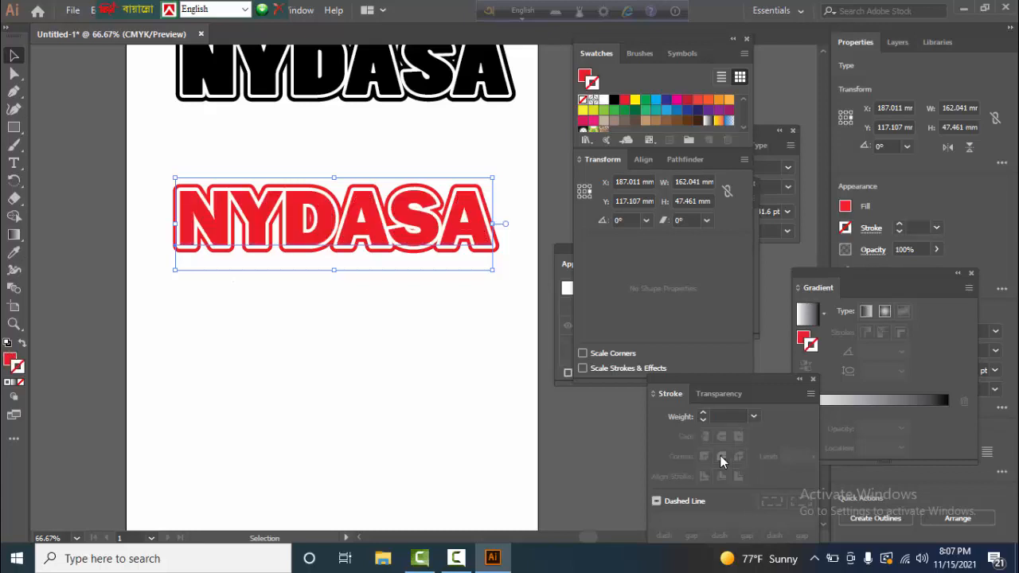
left_click(113, 186)
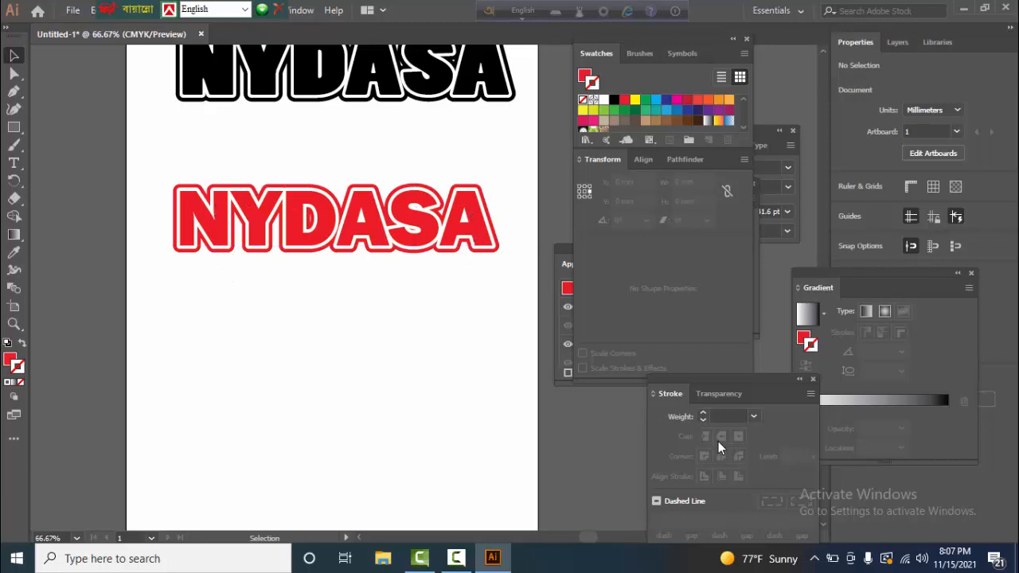
Hide the front red NYDASA text and the white 10 pt outline to isolate the rear 20 pt red outline.
left_click(440, 228)
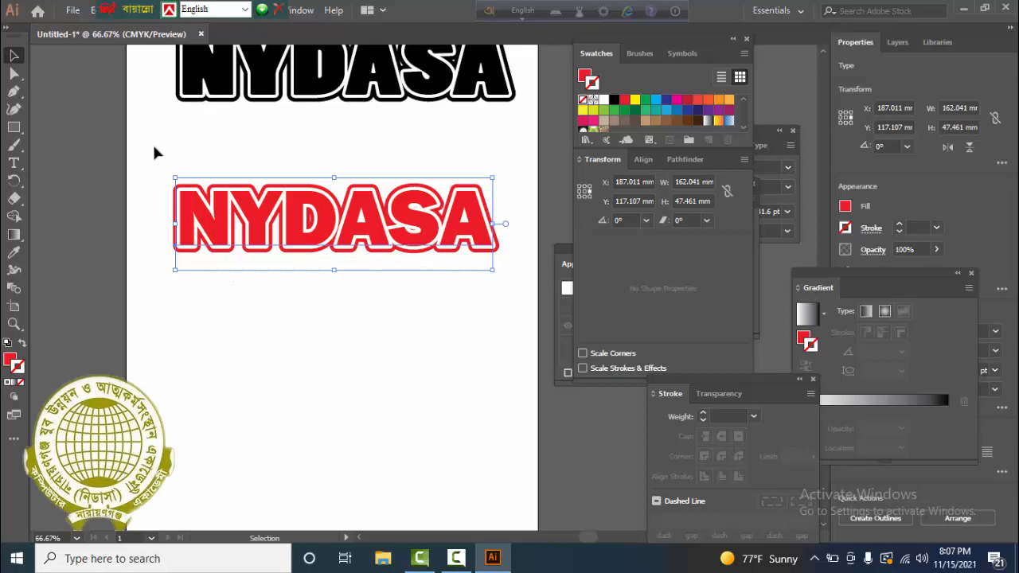
left_click(313, 318)
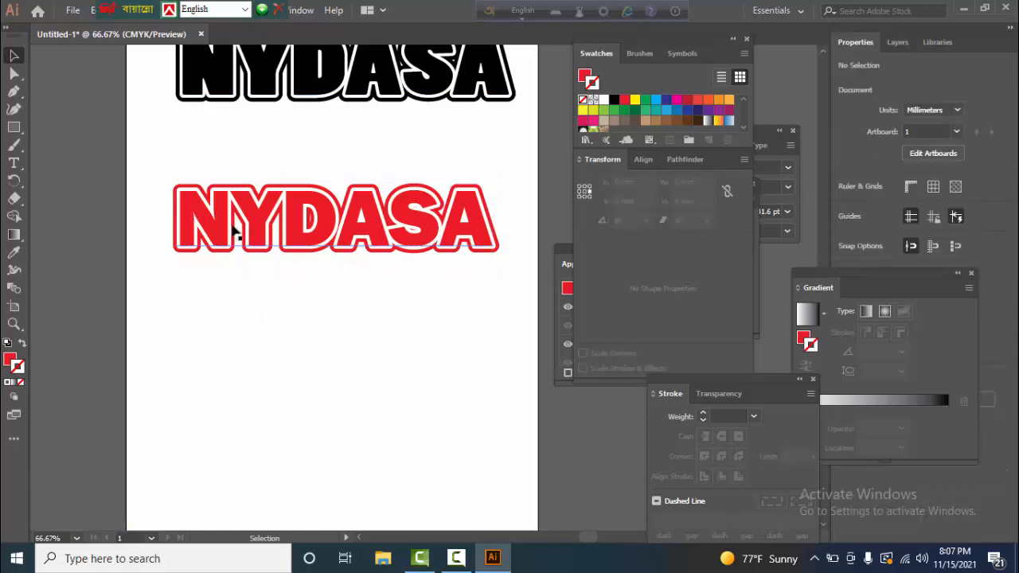
left_click(292, 235)
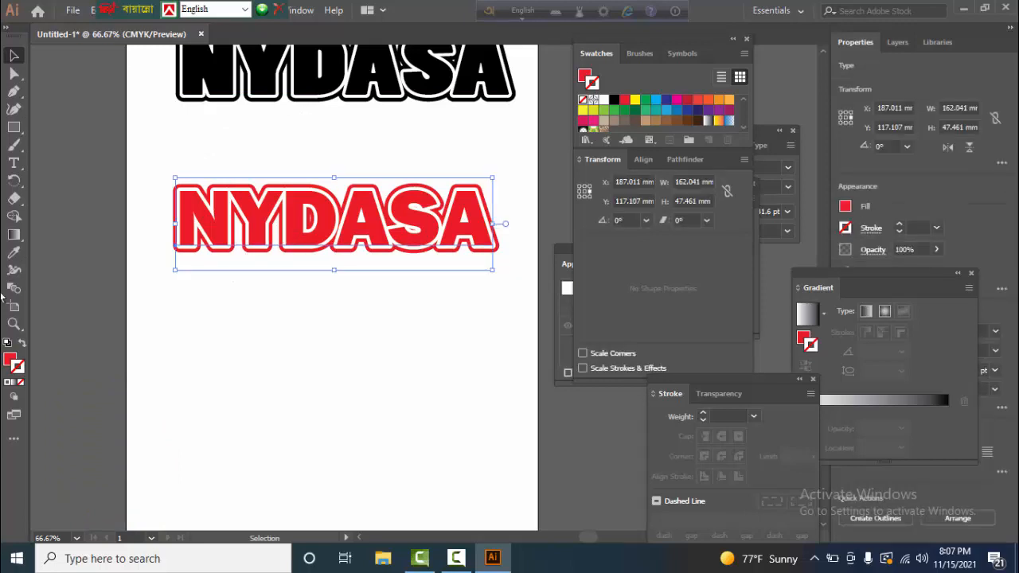
key("a")
key("ctrl+x")
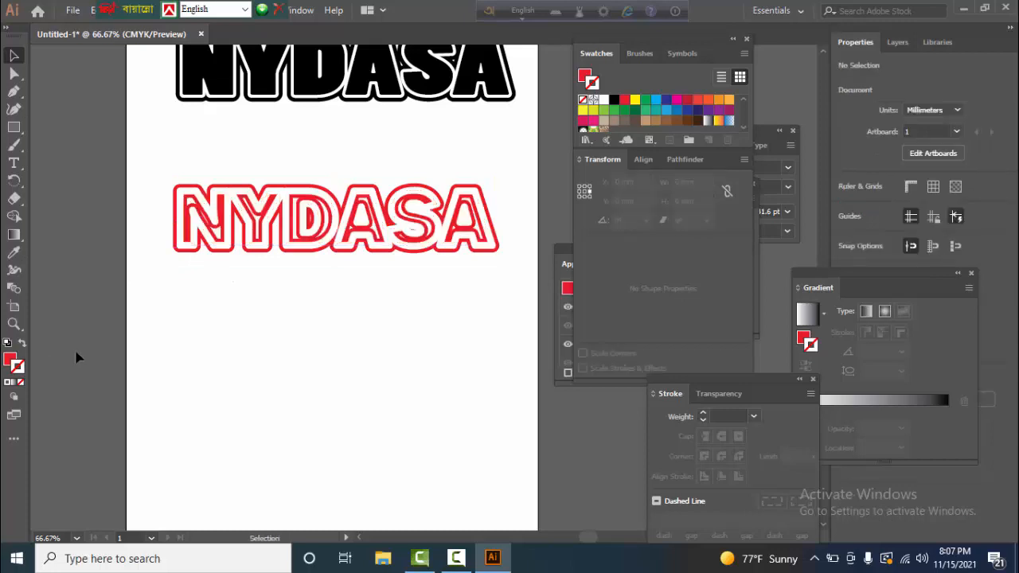
left_click(295, 228)
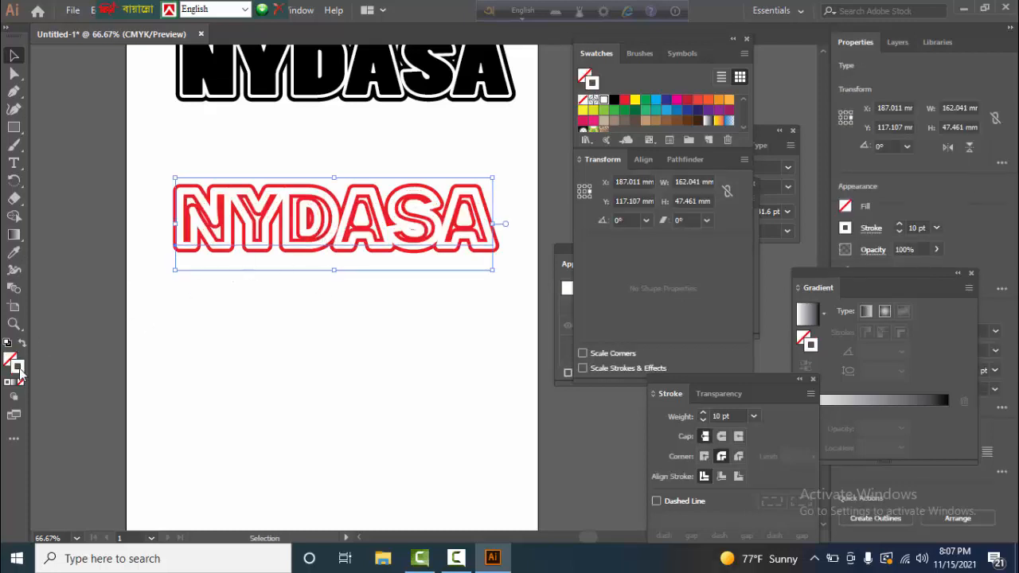
key("Delete")
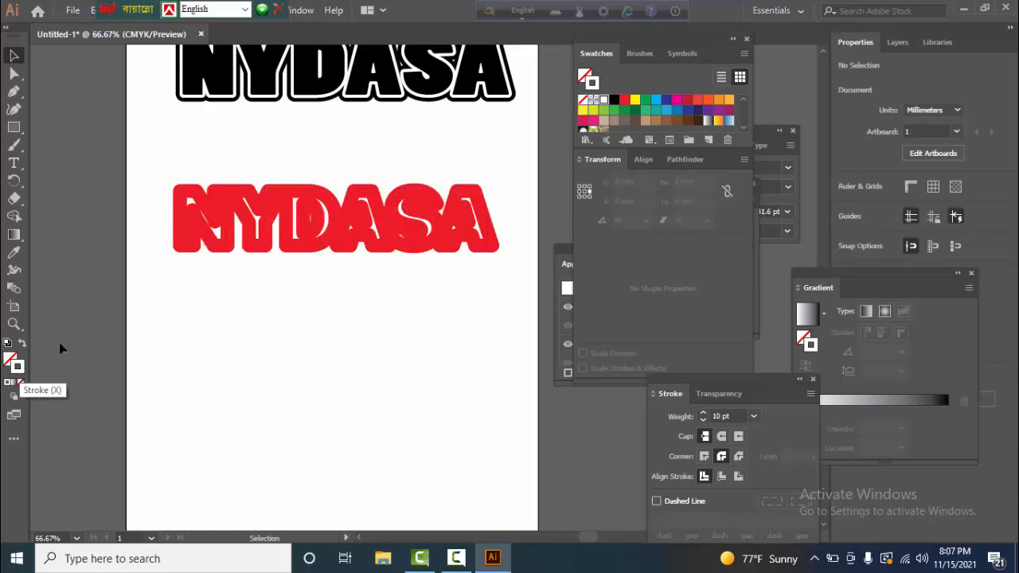
Recolor the rear 20 pt outline of the lower text, trying green and settling on dark blue, and show all hidden text.
left_click(268, 209)
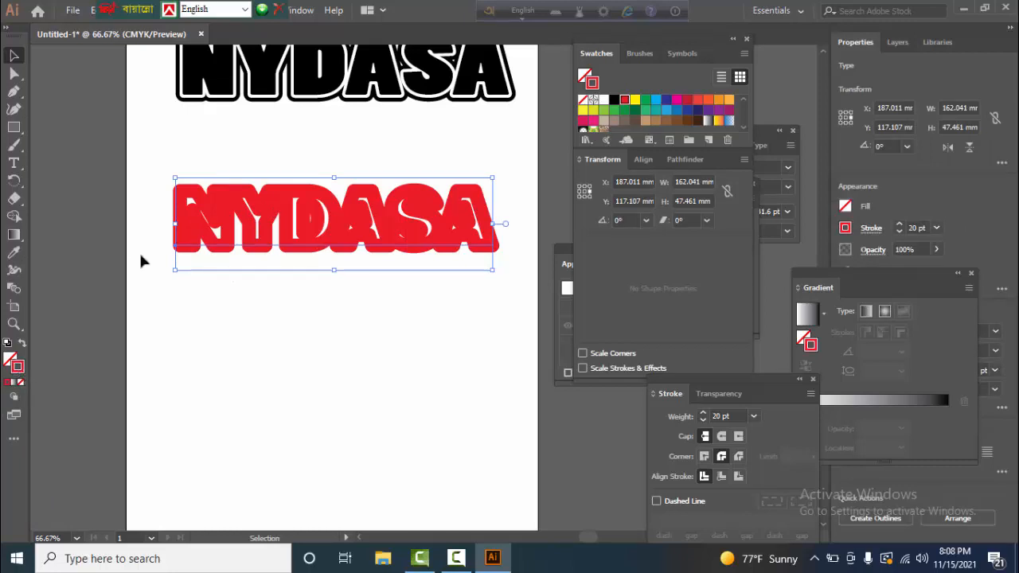
left_click(644, 102)
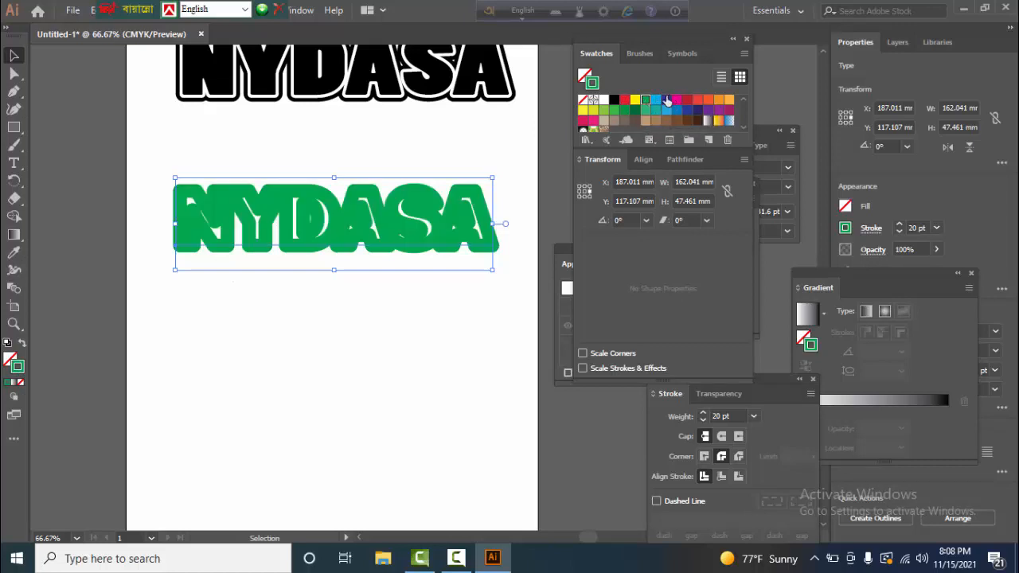
left_click(665, 100)
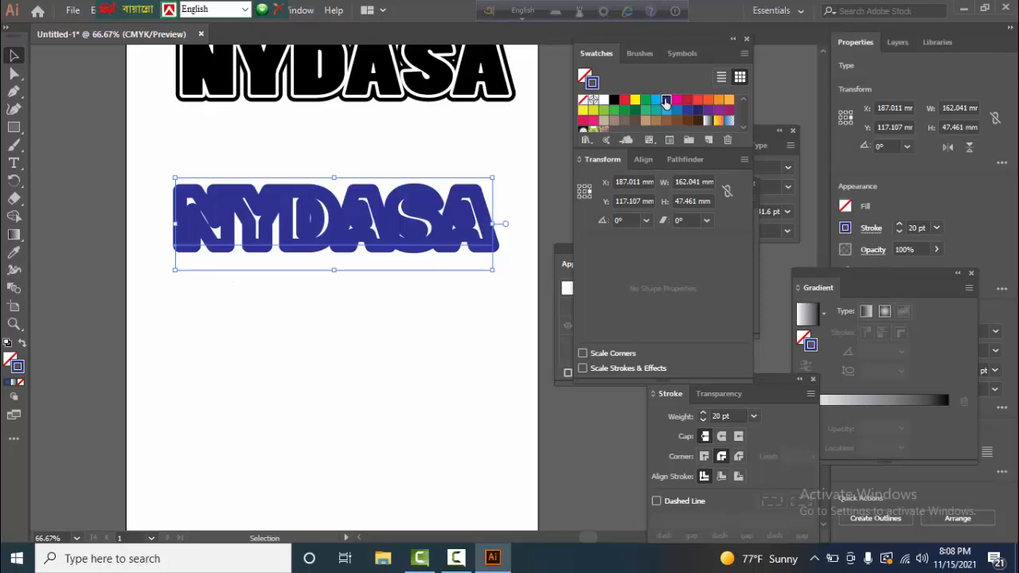
key("ctrl+alt+3")
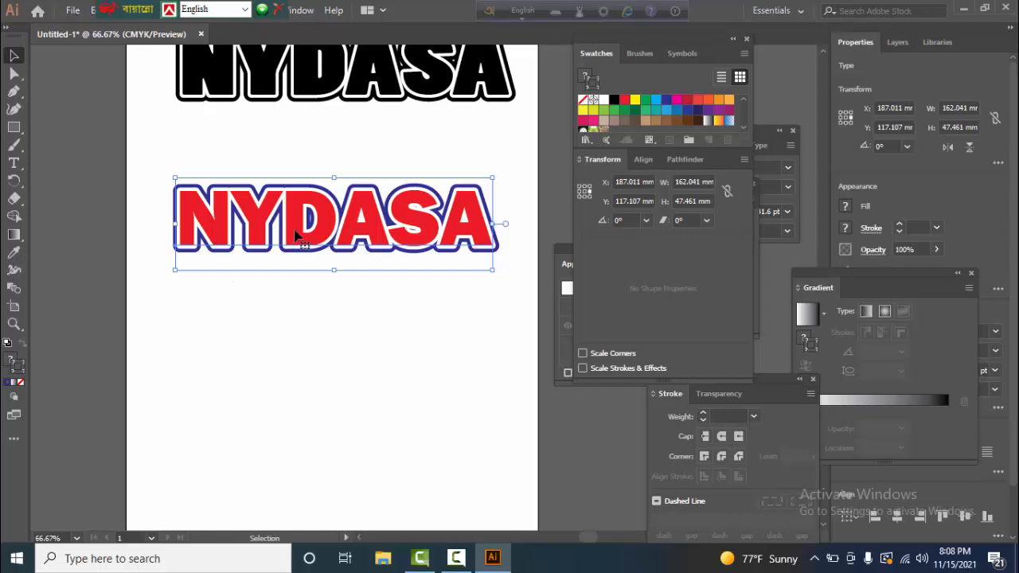
Fill the front red NYDASA text with the same dark blue as the outer outline and deselect.
key("ctrl+f")
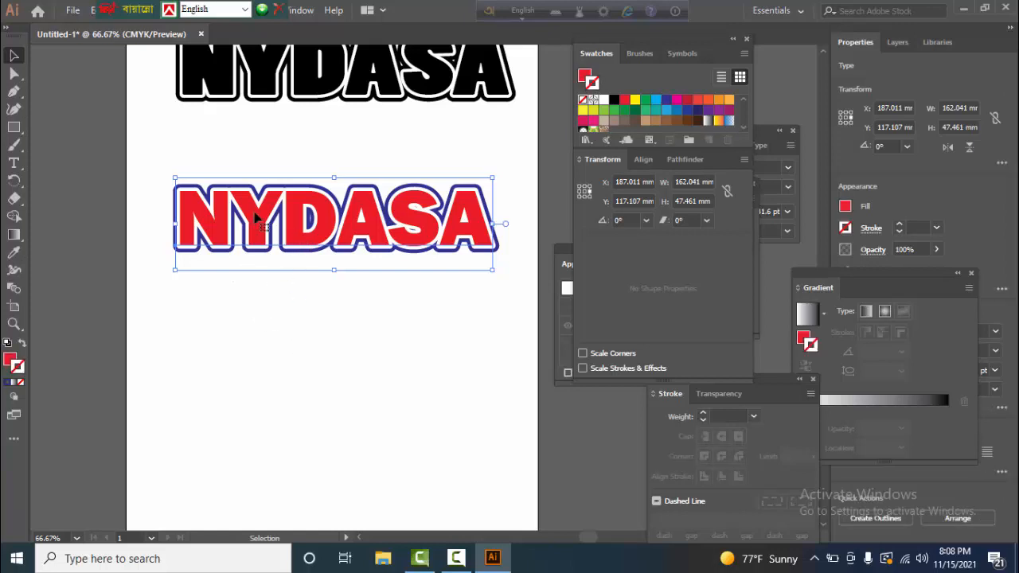
left_click(12, 362)
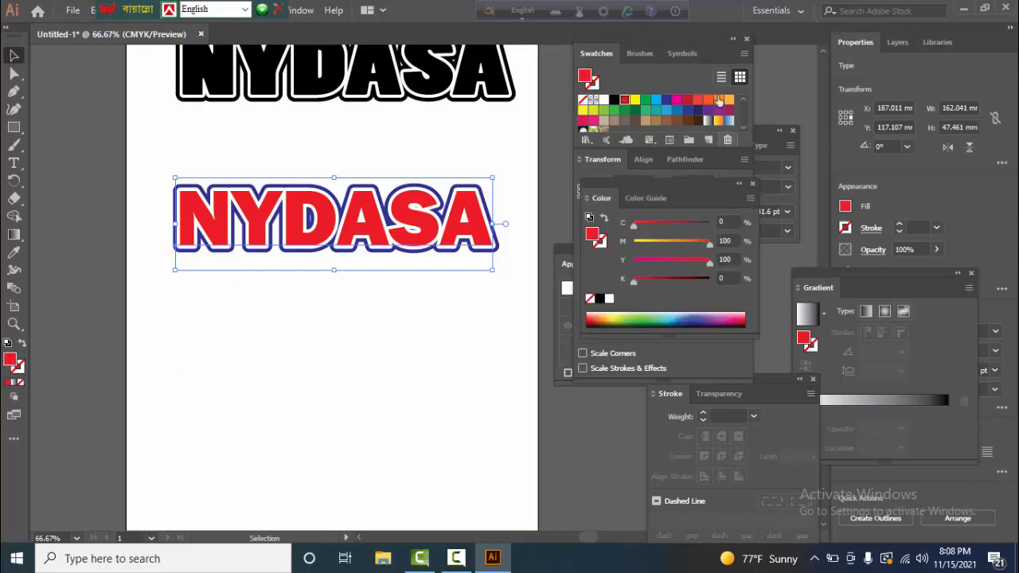
left_click(667, 103)
left_click(667, 104)
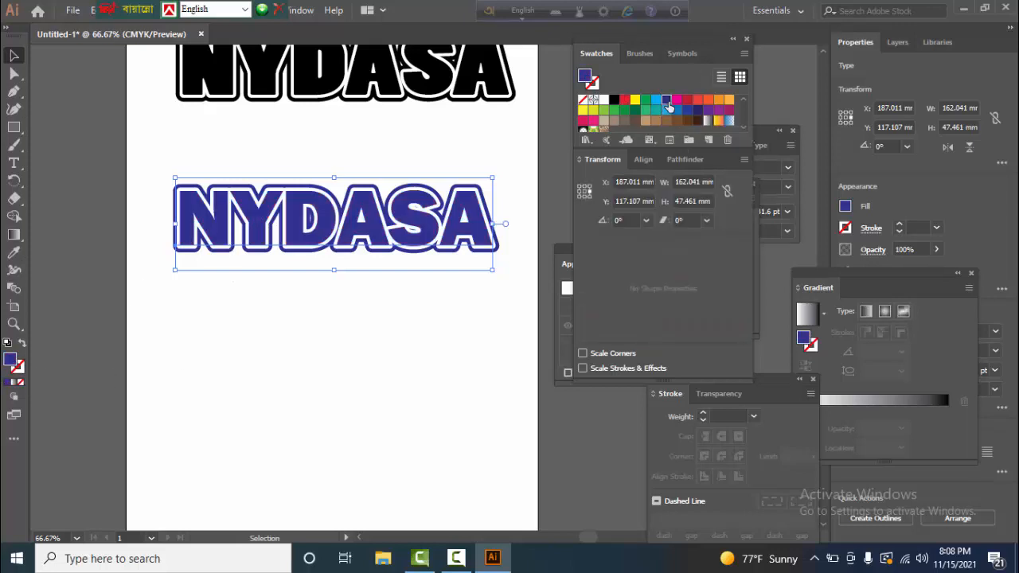
left_click(401, 361)
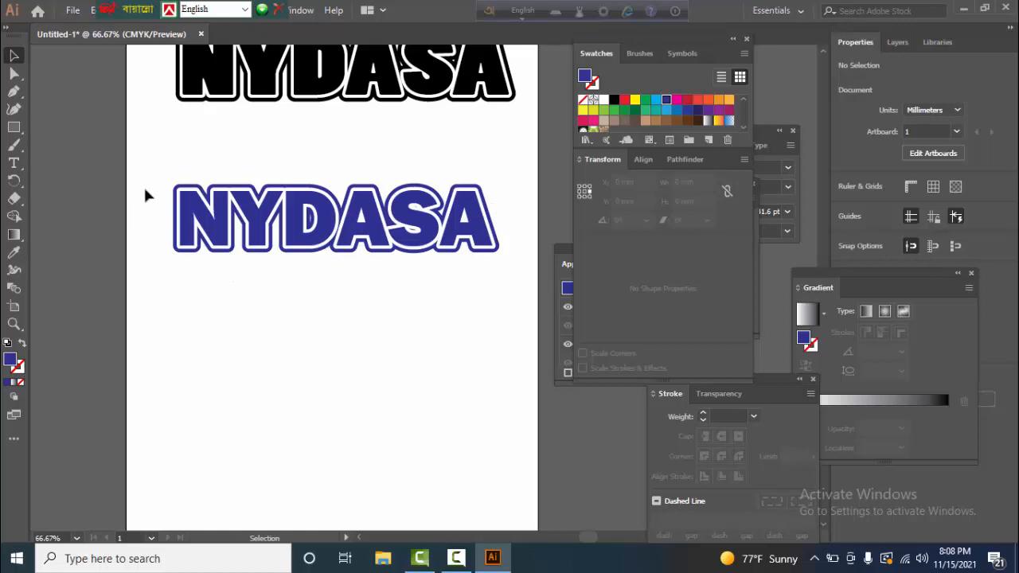
Group the stacked layers of the blue NYDASA text and move the group up about 8 mm.
left_click_drag(157, 157, 502, 316)
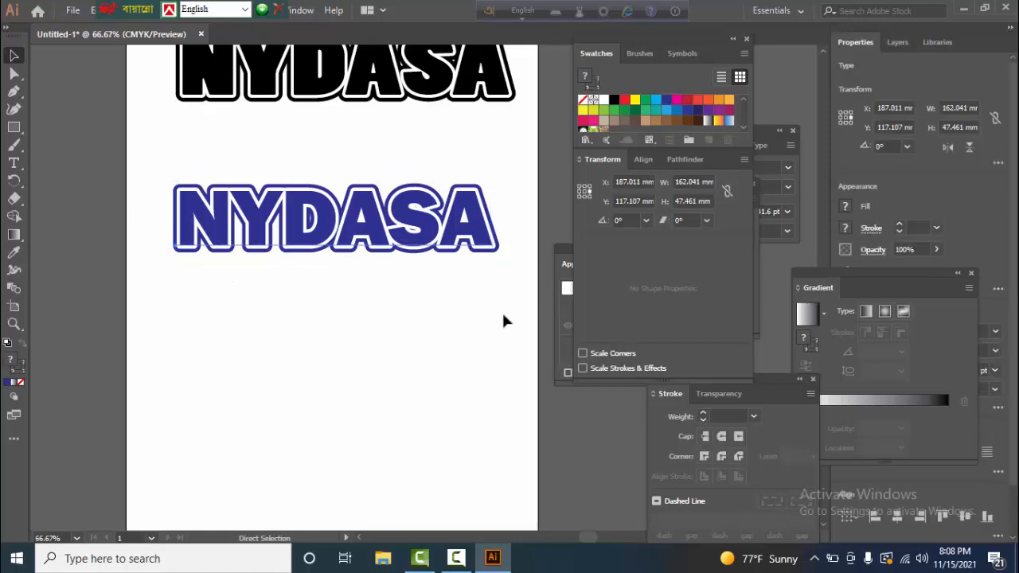
key("v")
left_click_drag(420, 256, 423, 229)
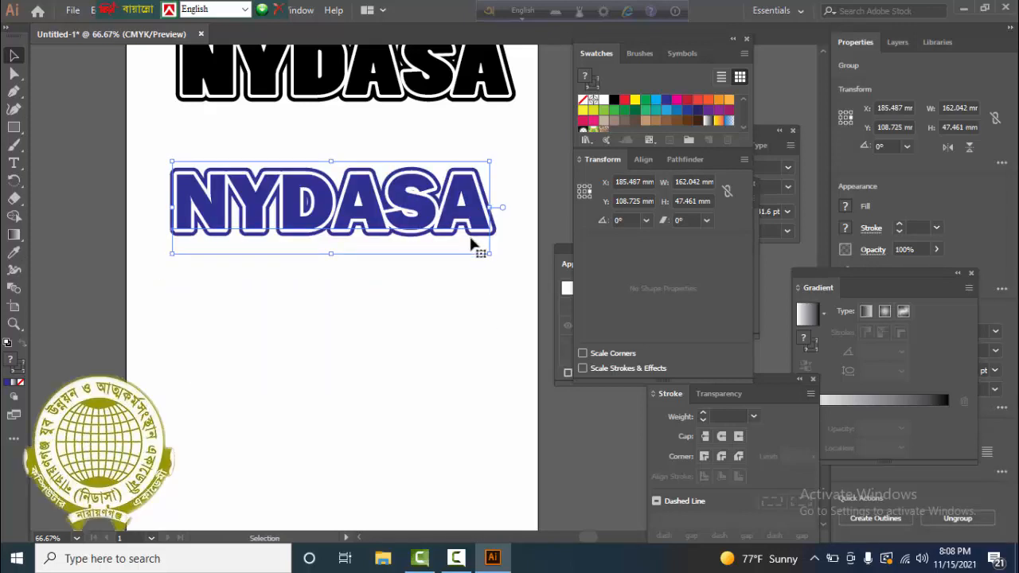
Scale the blue text group proportionally up to about 207 mm wide, reduce it to about 161 mm wide and deselect.
left_click_drag(488, 251, 534, 334)
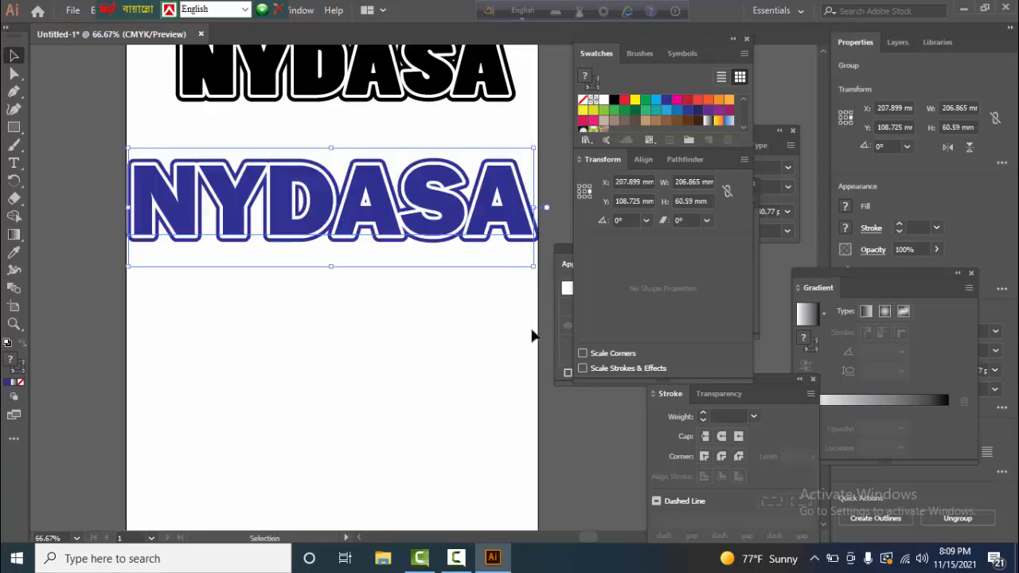
scroll(438, 263, "up", 3)
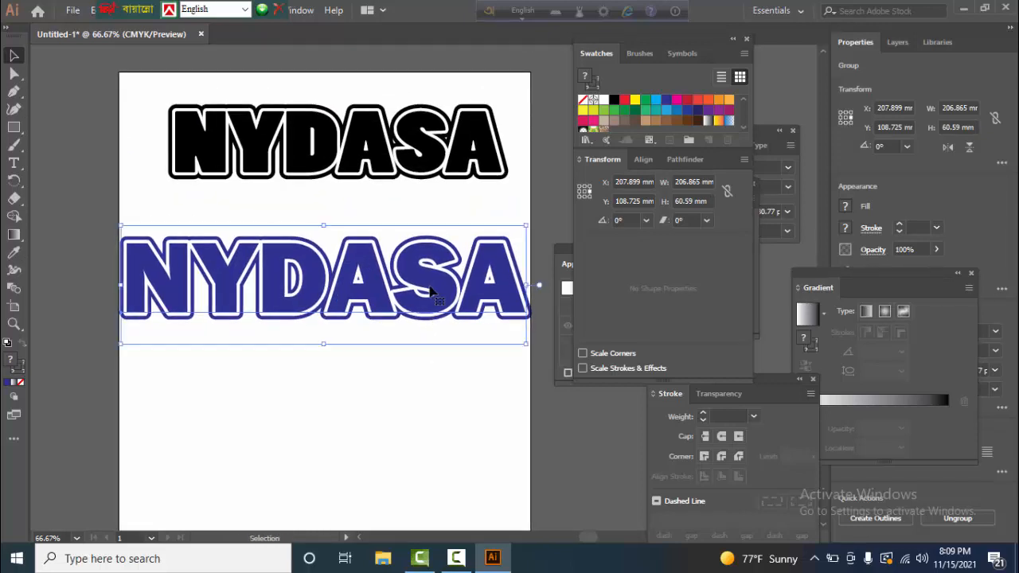
left_click_drag(121, 227, 164, 239)
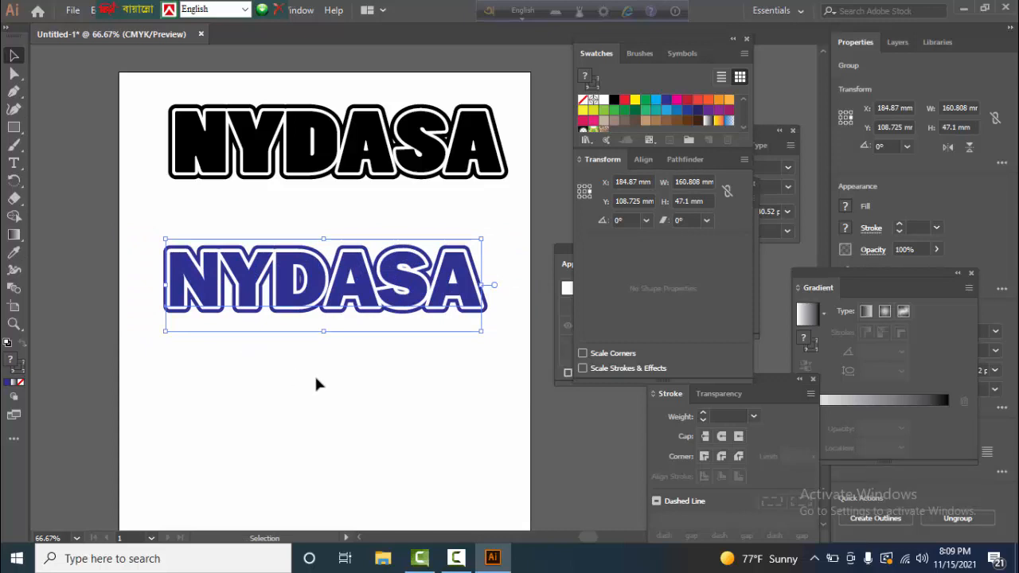
left_click(315, 379)
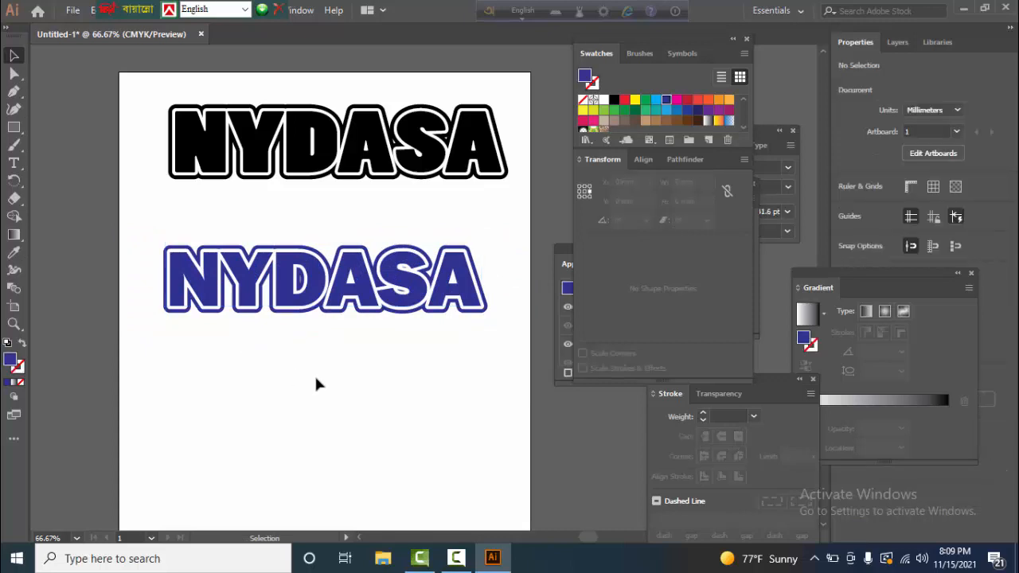